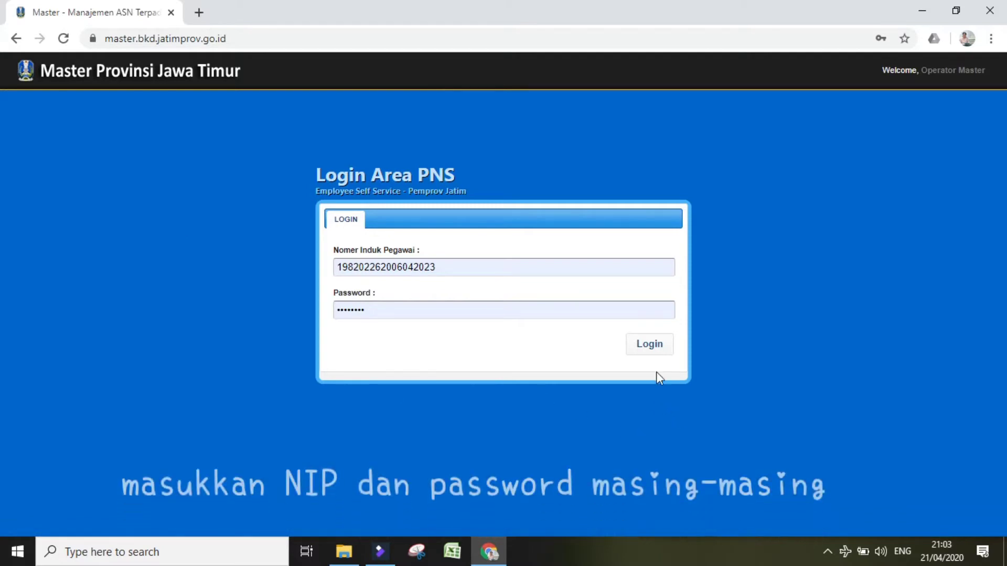
Step: Sign in to the Login Area PNS with the employee's NIP and password
left_click(657, 345)
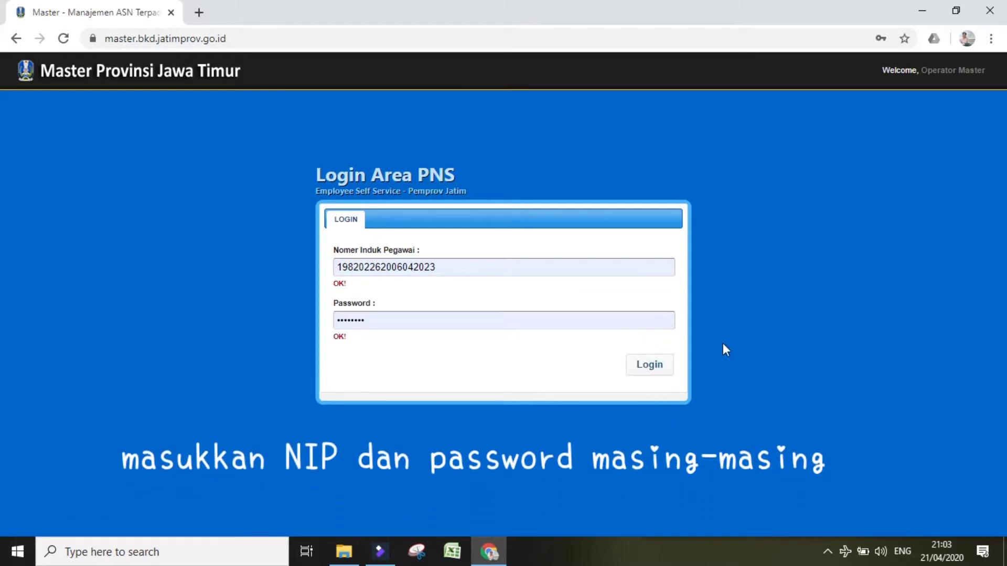
left_click(656, 368)
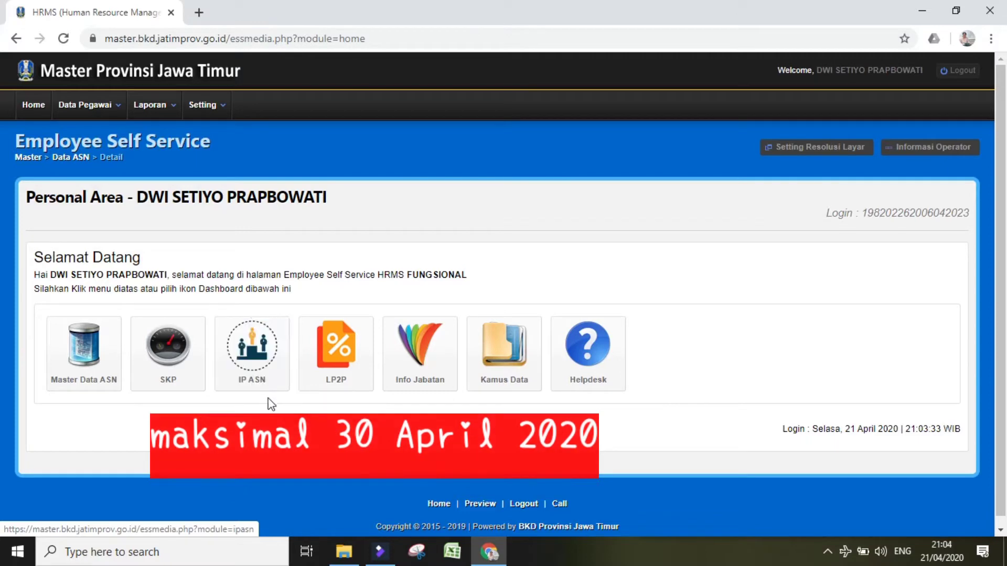
Step: Open the Index Profesional ASN module from the IP ASN dashboard tile
left_click(272, 360)
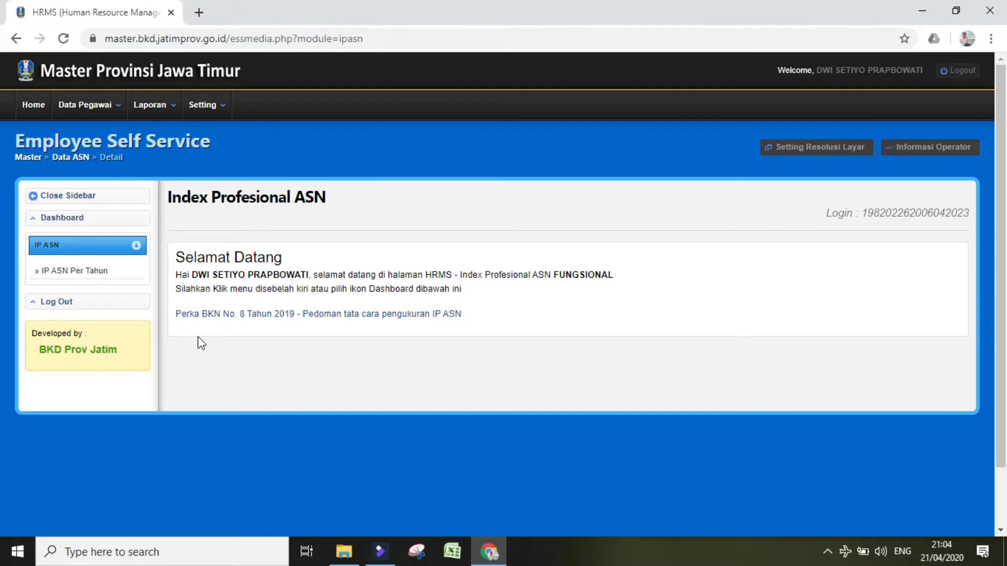
Step: Show the IP ASN Per Tahun table of yearly index records
left_click(121, 278)
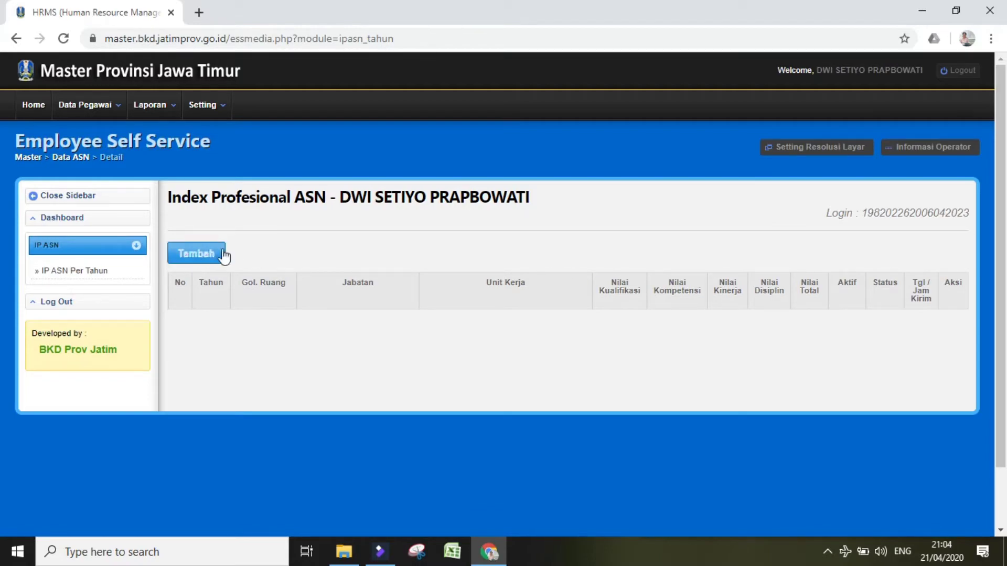
Step: Start a new yearly IP ASN entry and scroll down the IP ASN Tahun 2020 form
left_click(202, 258)
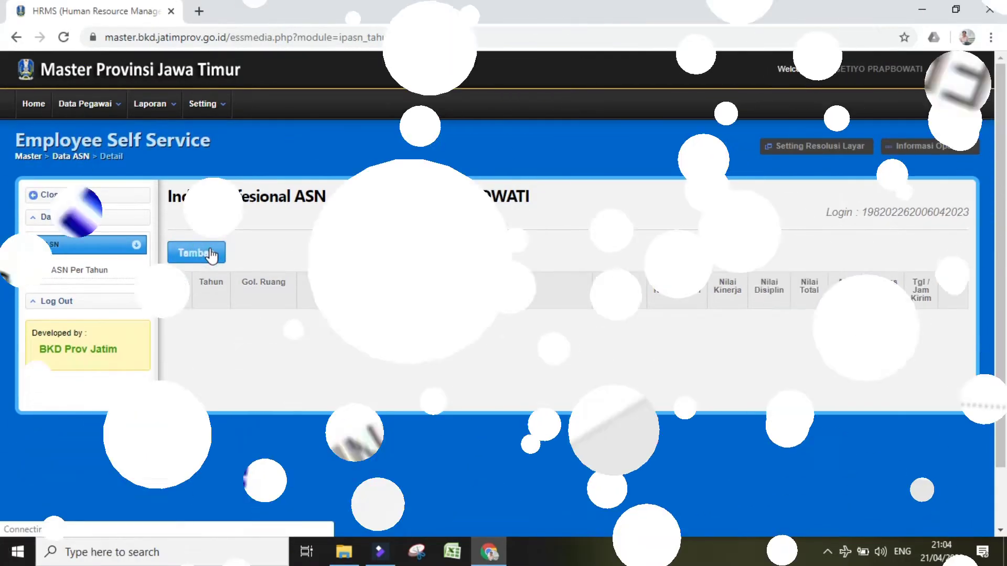
left_click_drag(1005, 327, 1003, 346)
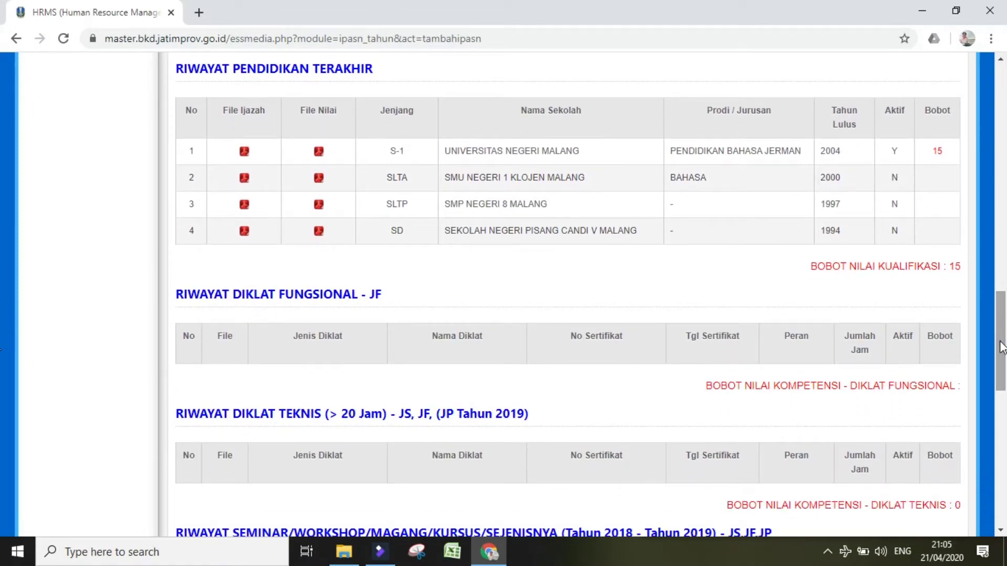
left_click_drag(1002, 347, 1002, 478)
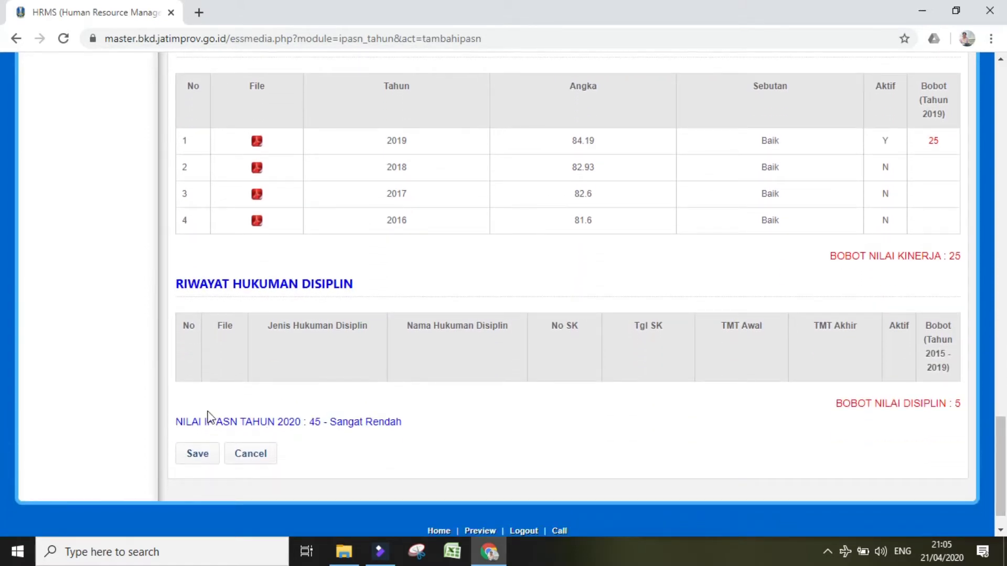
Step: Highlight the NILAI IP ASN score 45 – Sangat Rendah, then scroll back up
left_click_drag(180, 420, 351, 426)
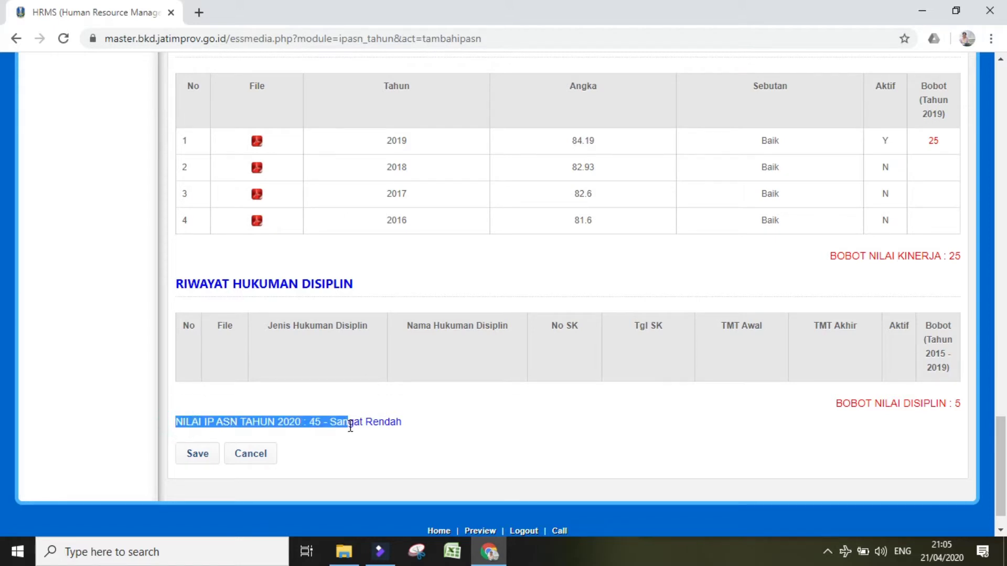
left_click(334, 449)
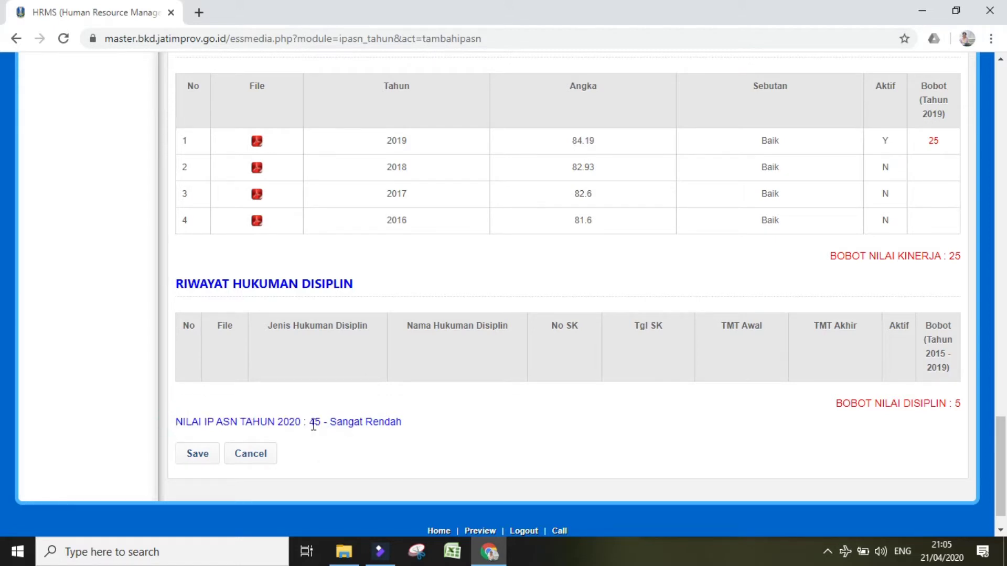
left_click_drag(310, 422, 420, 430)
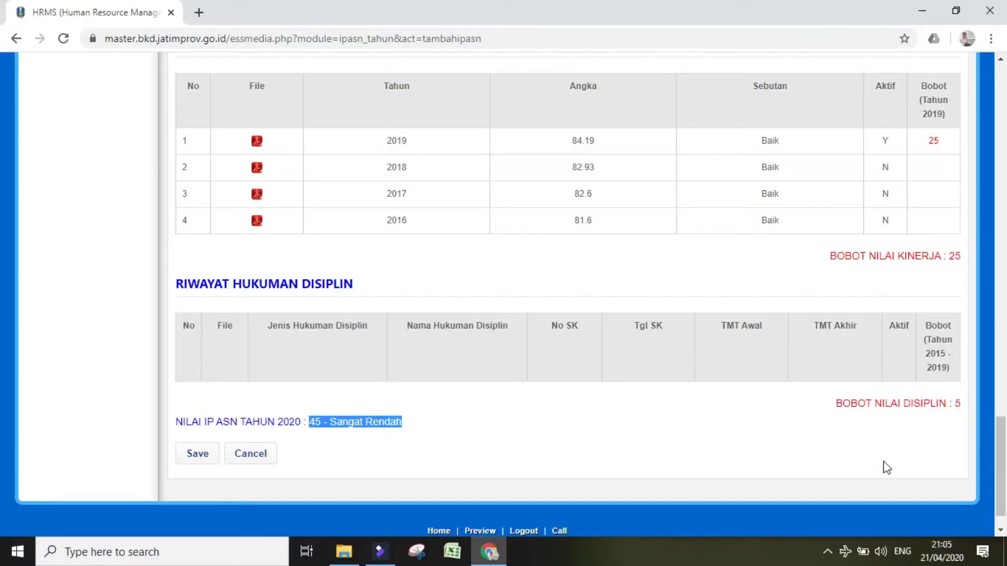
left_click(479, 444)
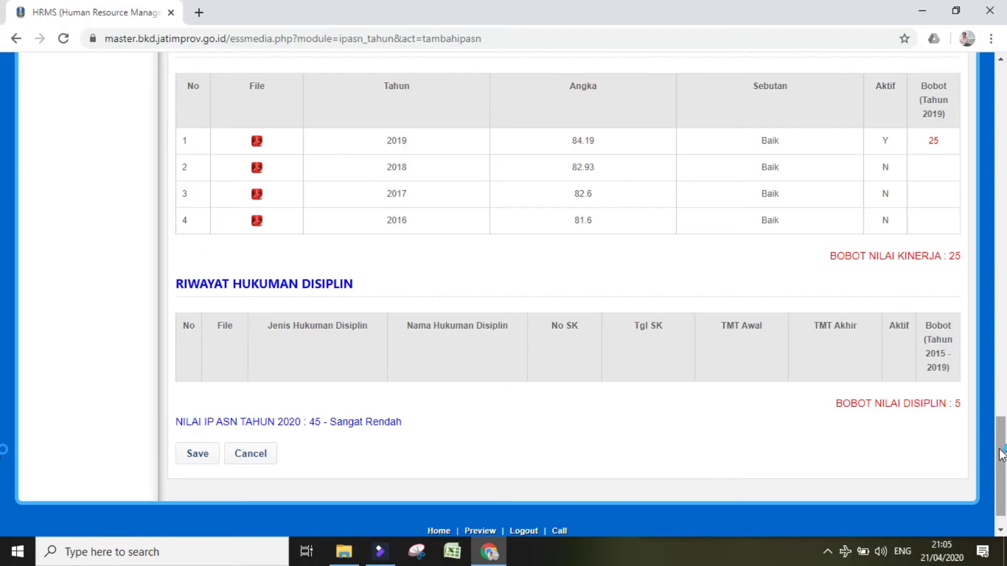
left_click_drag(998, 462, 1002, 294)
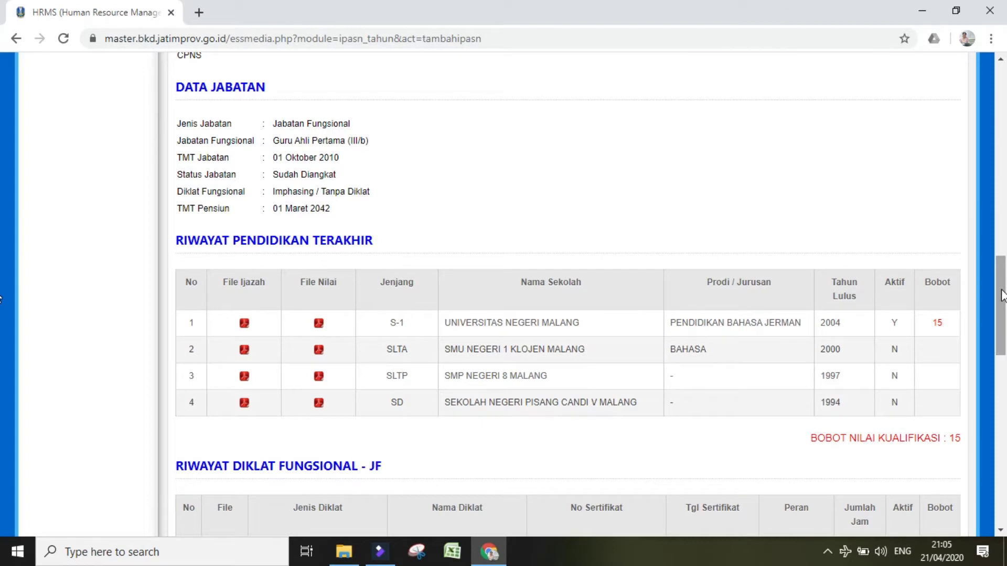
left_click_drag(1002, 294, 999, 73)
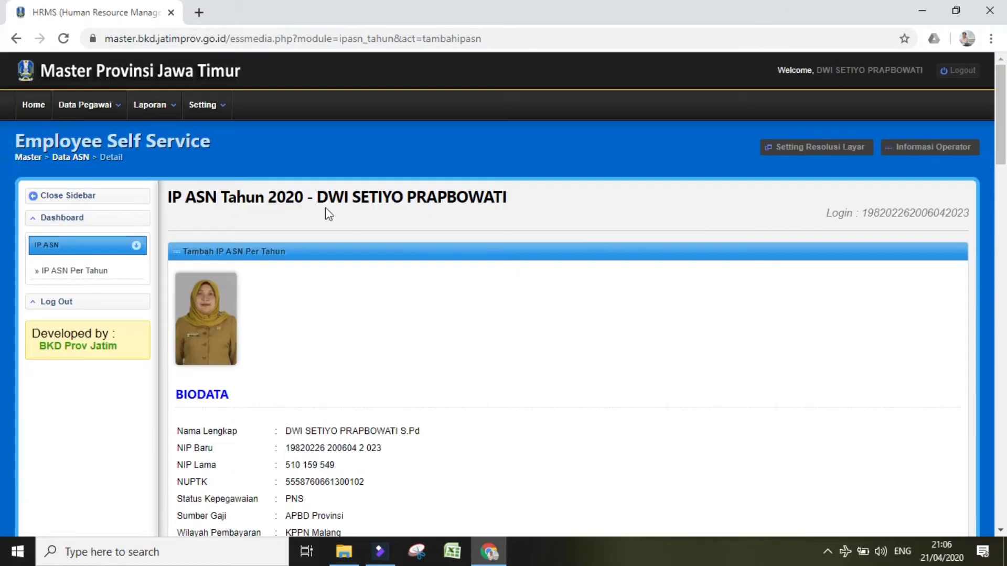
Step: From Home, enter Master Data ASN and open the Diklat Prajabatan history under DIKLAT
left_click(35, 107)
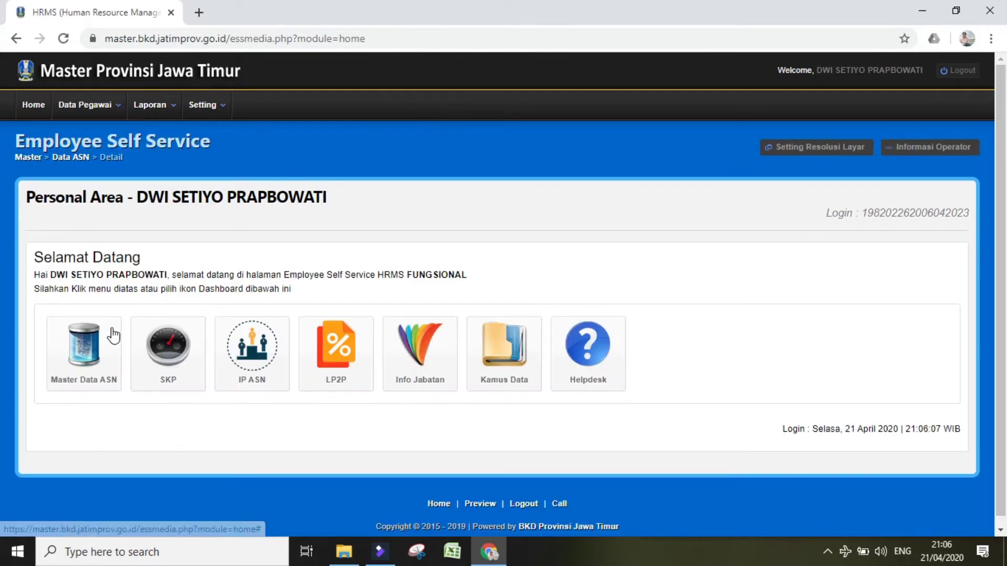
left_click(95, 355)
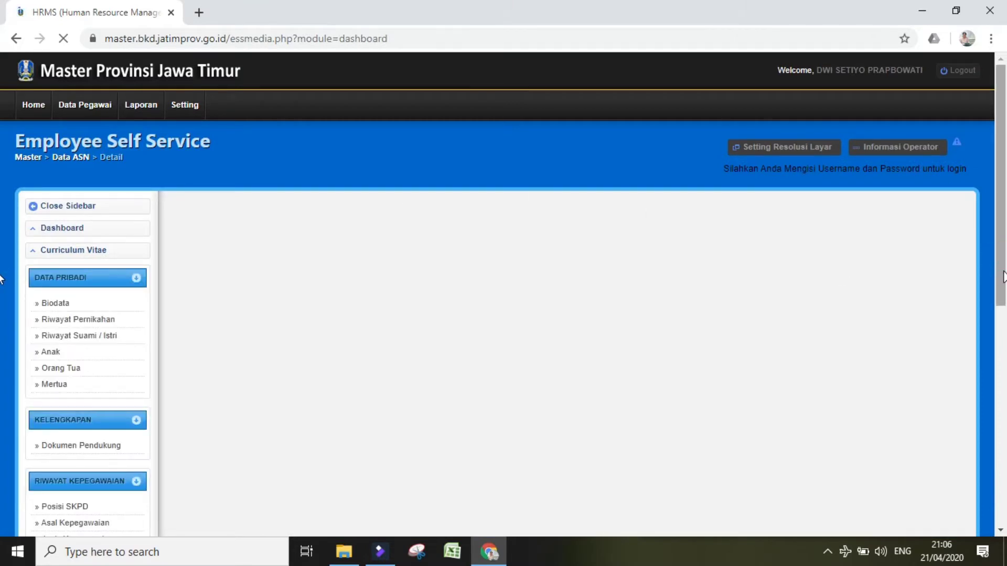
scroll(1003, 277, "down", 2)
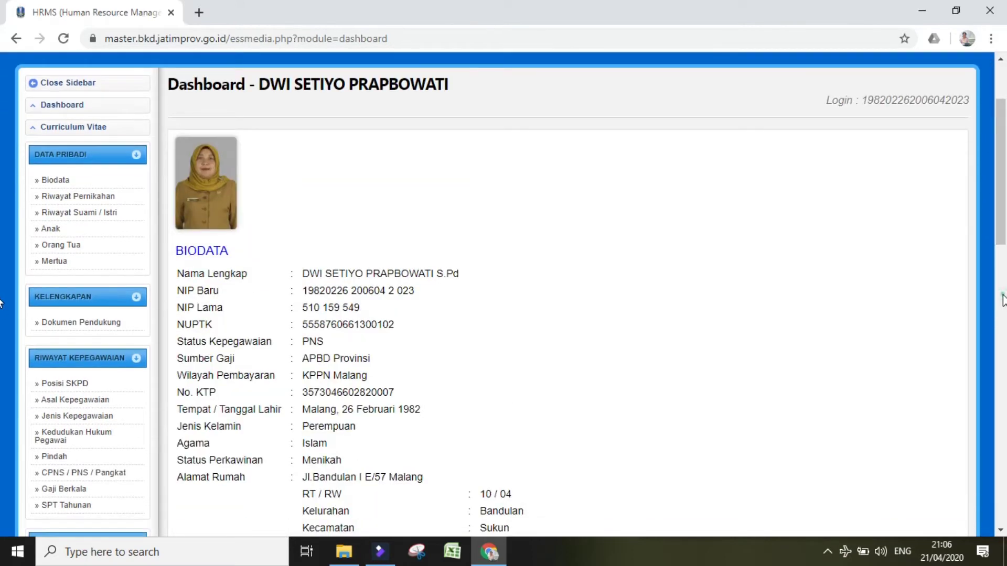
left_click(1003, 300)
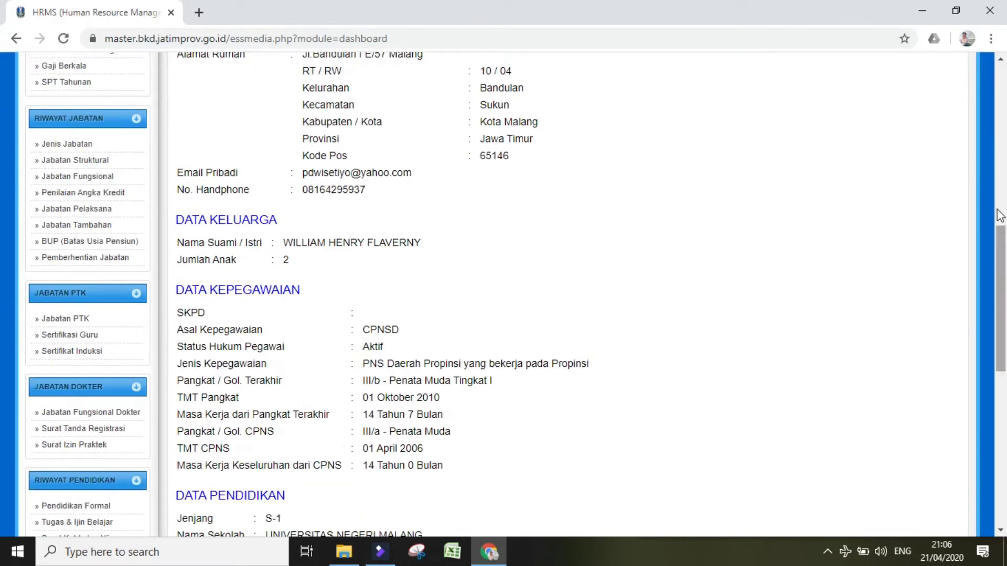
scroll(454, 301, "down", 10)
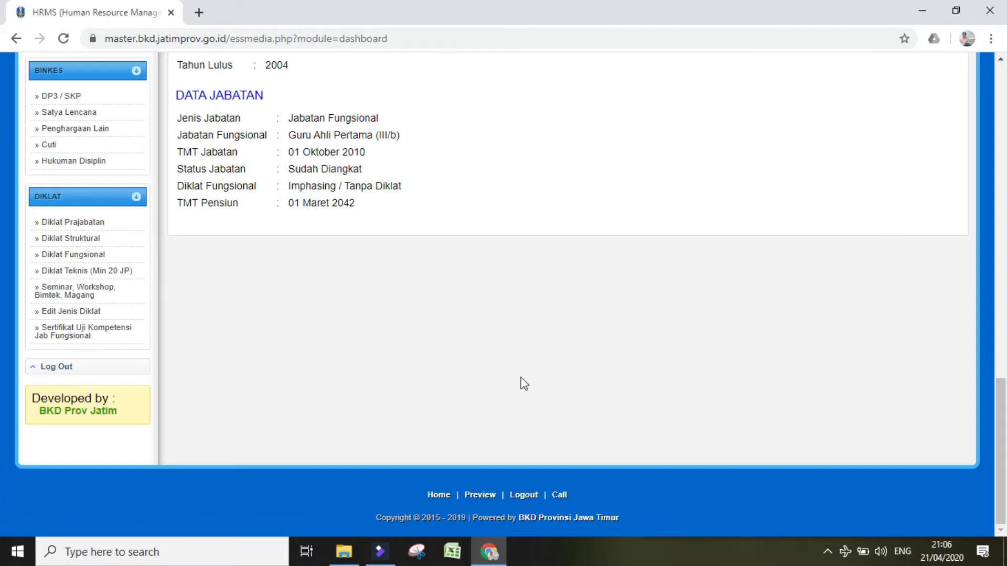
left_click(98, 224)
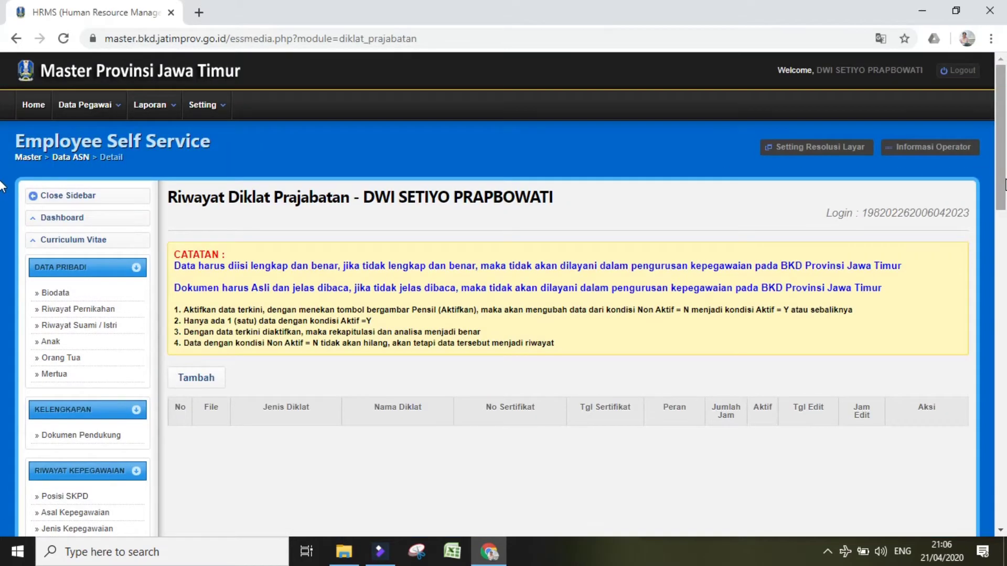
Step: After a look at Diklat Struktural, return to Diklat Prajabatan and start a new entry
left_click_drag(1005, 184, 1005, 466)
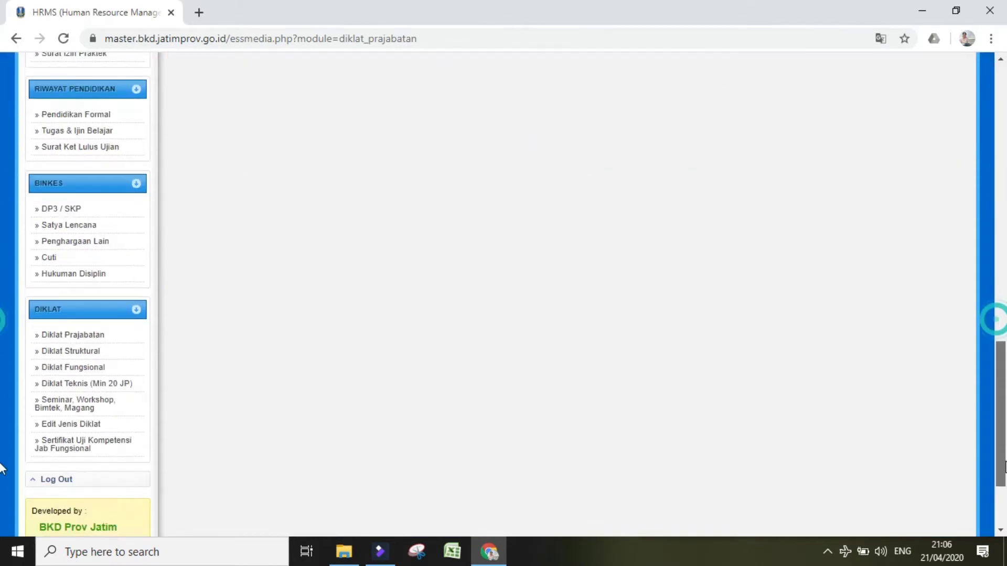
scroll(3, 469, "down", 3)
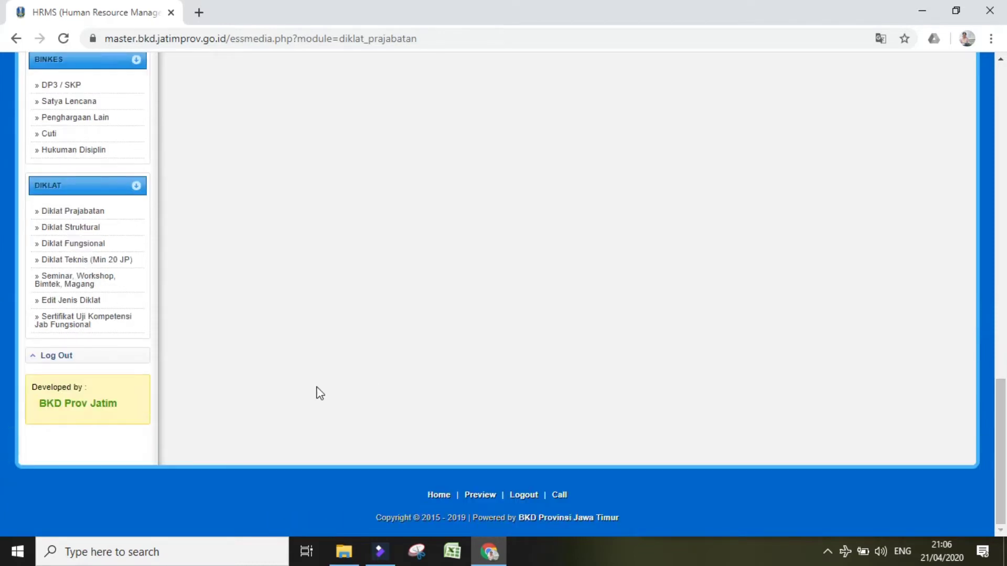
left_click(93, 229)
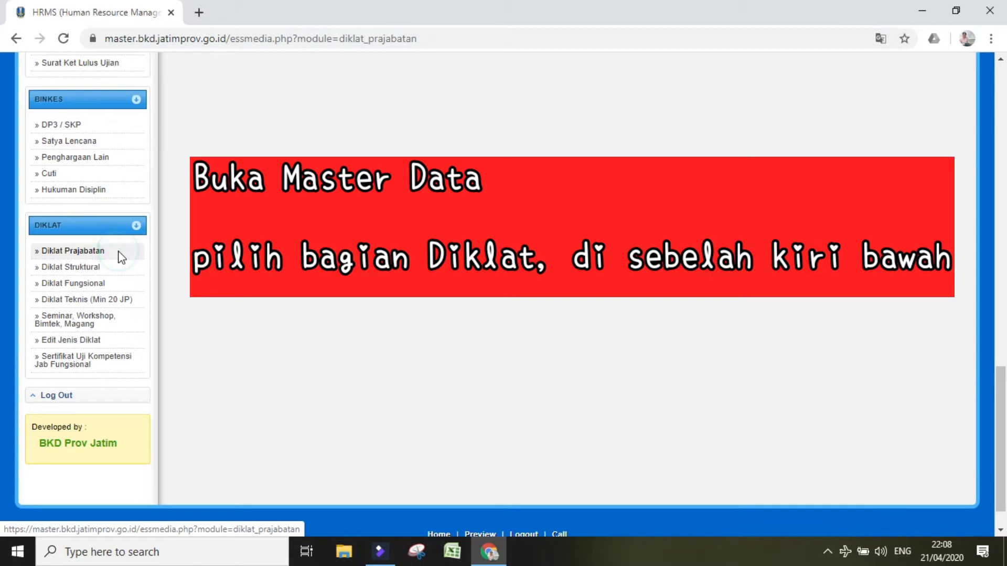
left_click(120, 253)
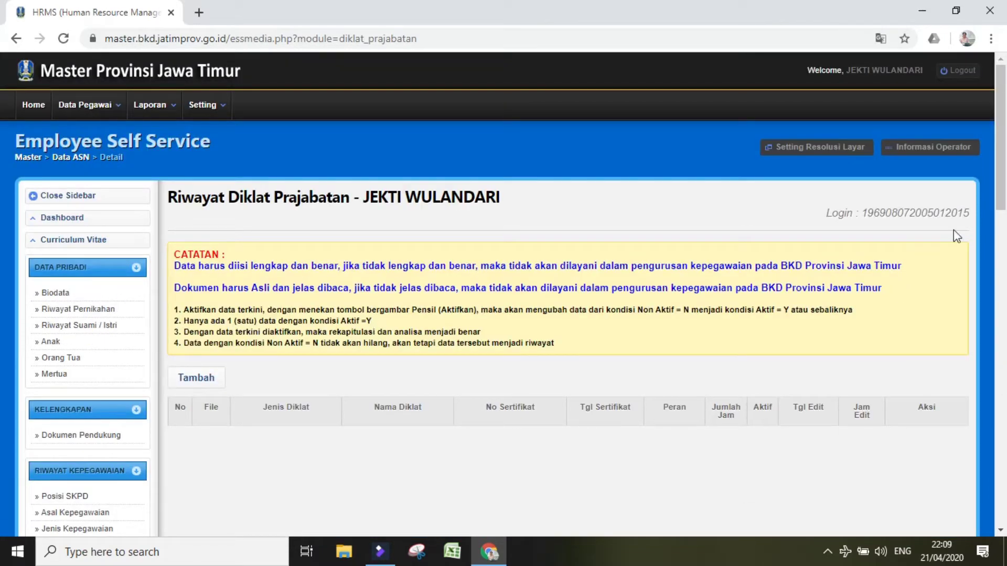
left_click_drag(999, 89, 999, 152)
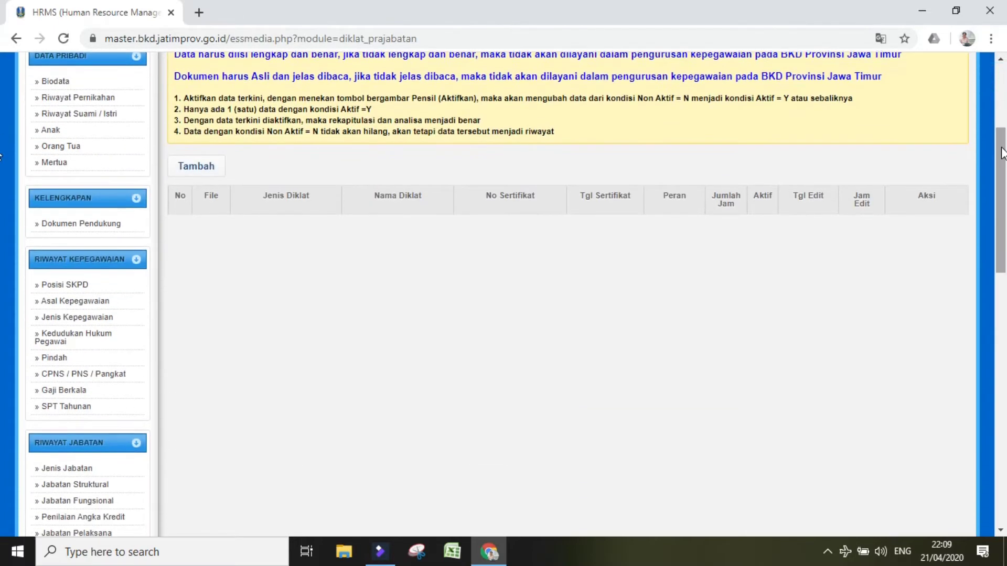
left_click(189, 169)
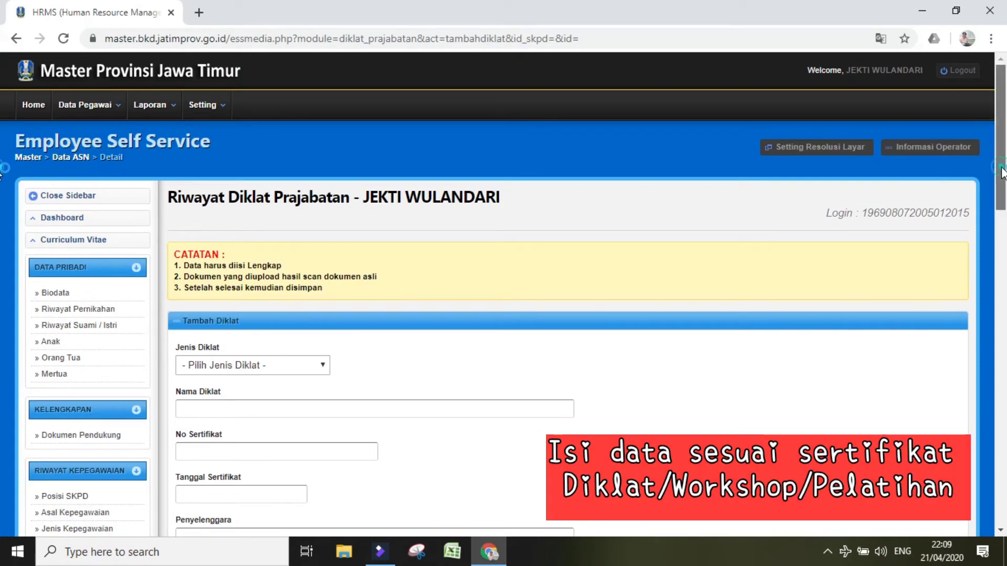
Step: Choose Diklat Prajabatan Golongan III and autofill the 2007 course name and certificate number
left_click_drag(1002, 173, 1005, 246)
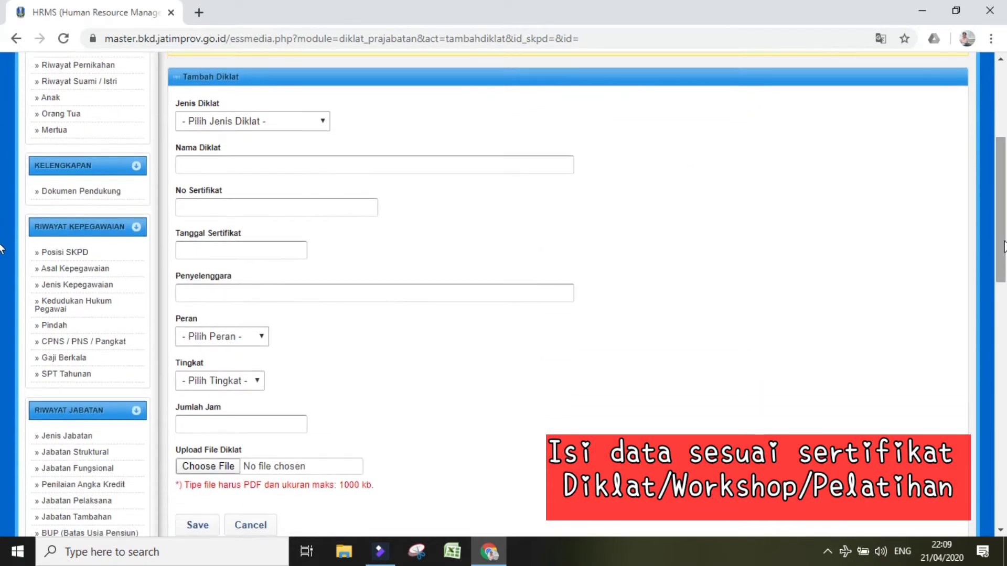
left_click(317, 127)
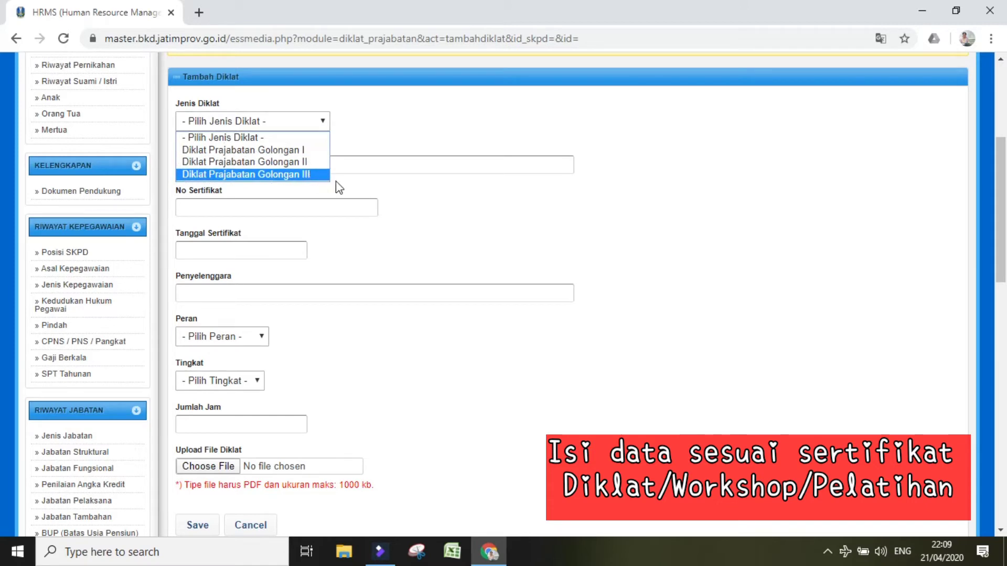
left_click(321, 176)
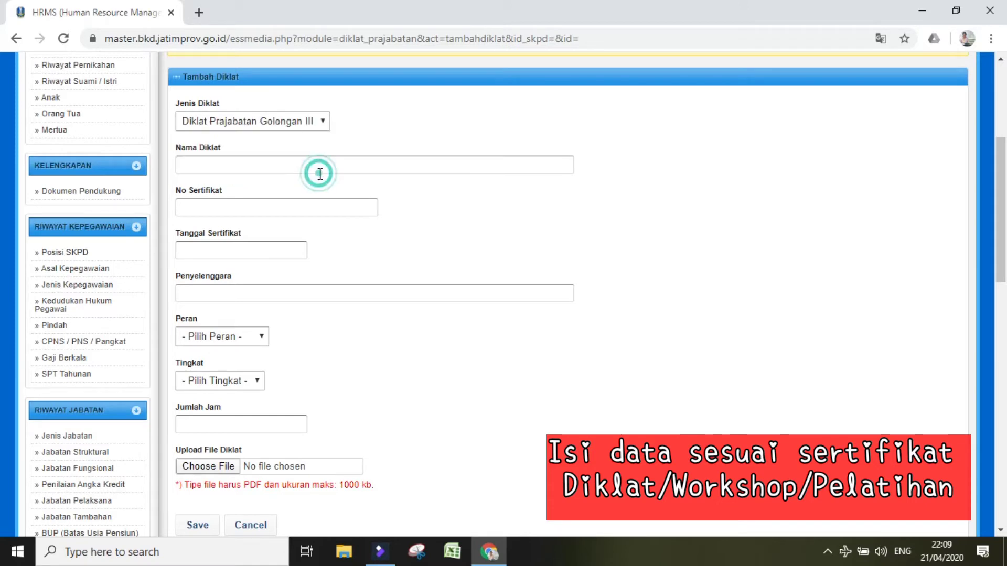
left_click(281, 166)
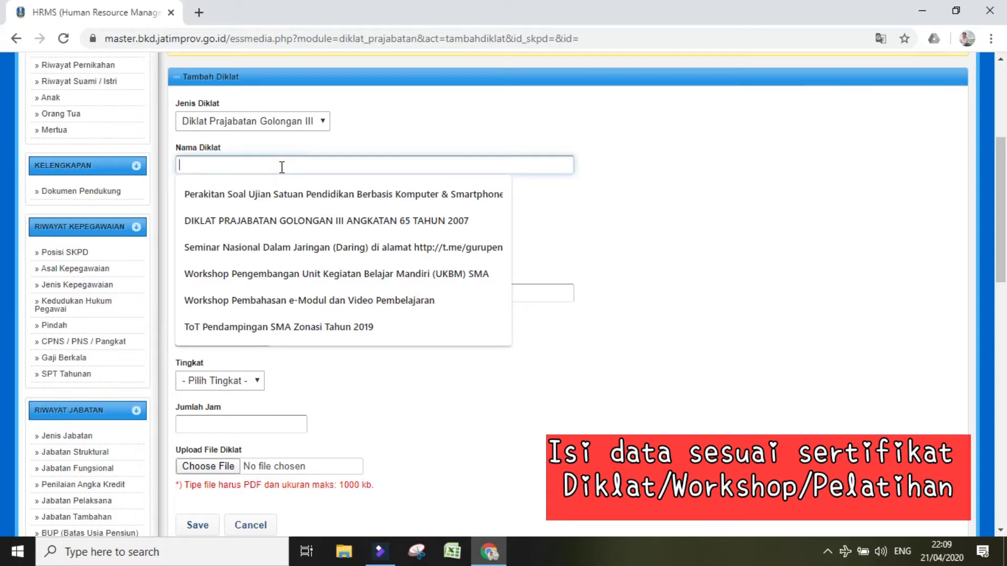
left_click(276, 219)
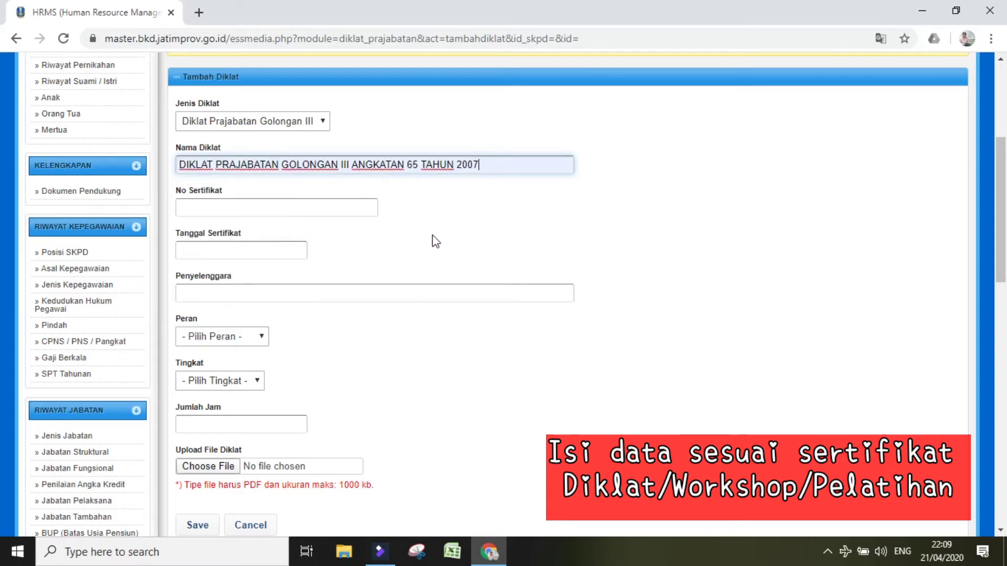
left_click(302, 207)
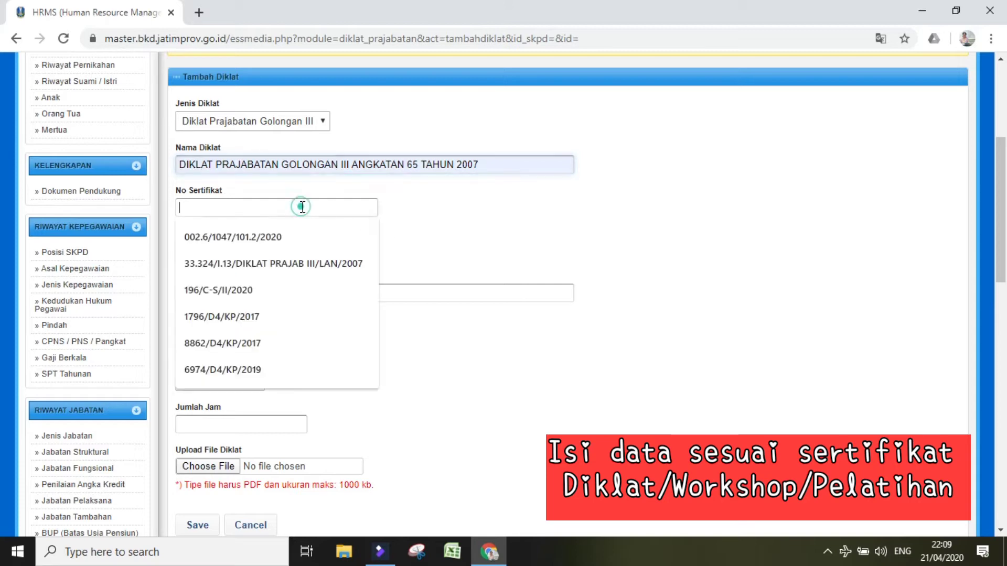
left_click(292, 265)
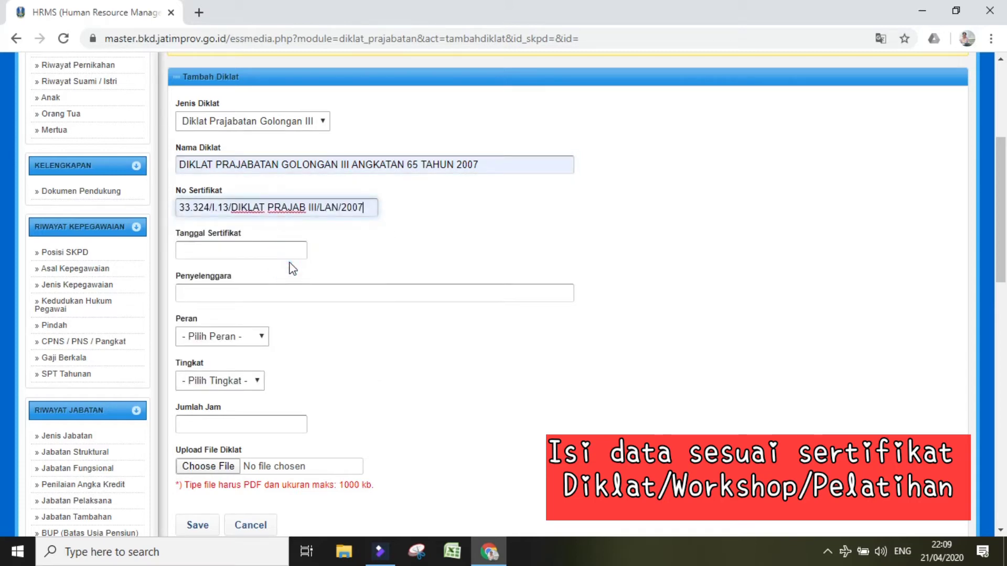
Step: Set the certificate date to 15/09/2007 and the organiser to the provincial training agency
left_click(214, 254)
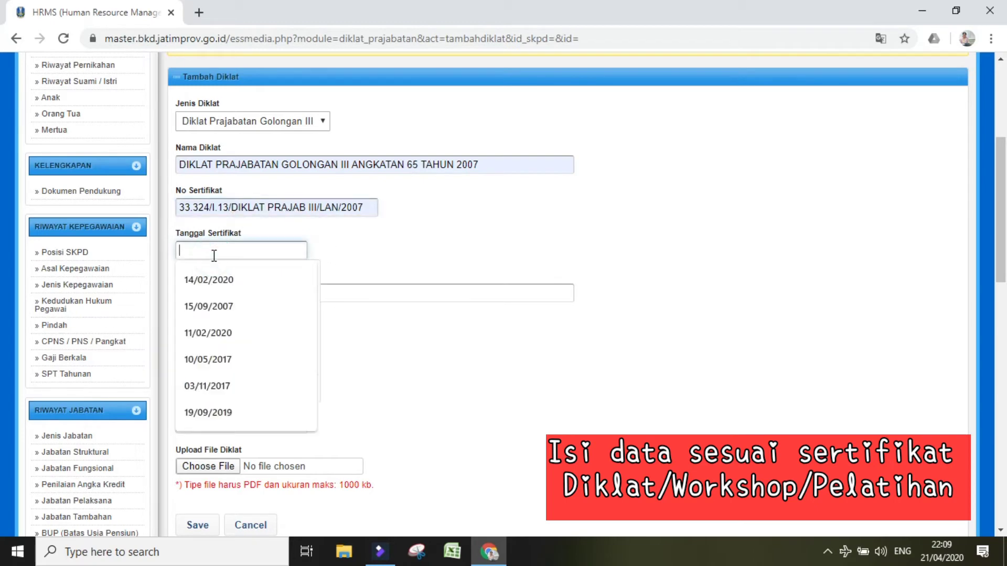
left_click(208, 307)
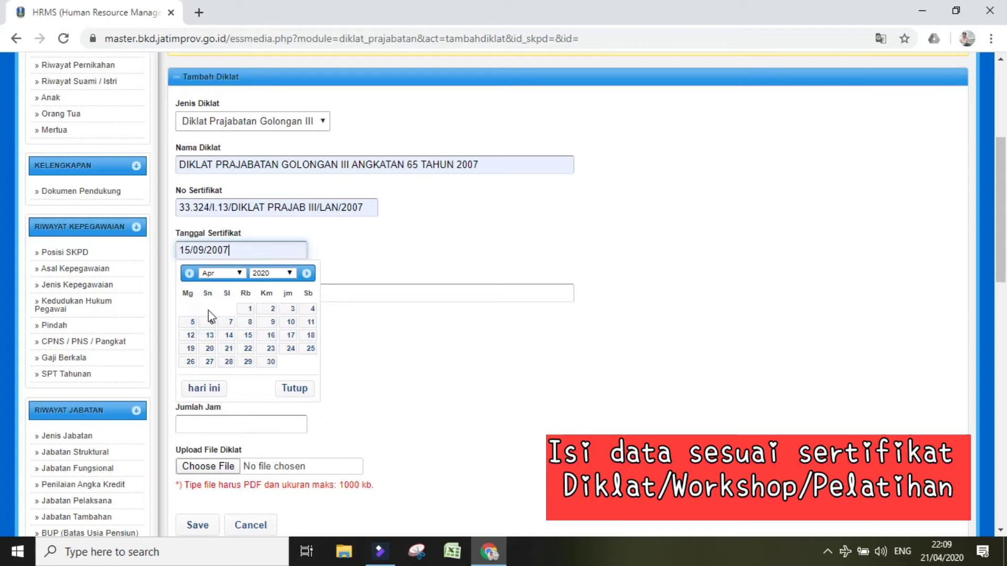
left_click(349, 306)
left_click(249, 292)
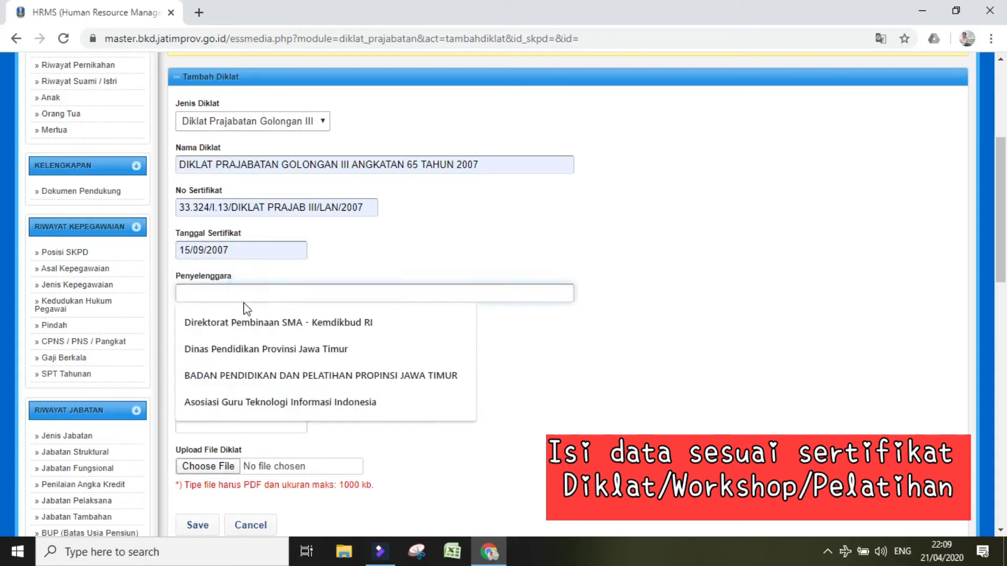
left_click(234, 375)
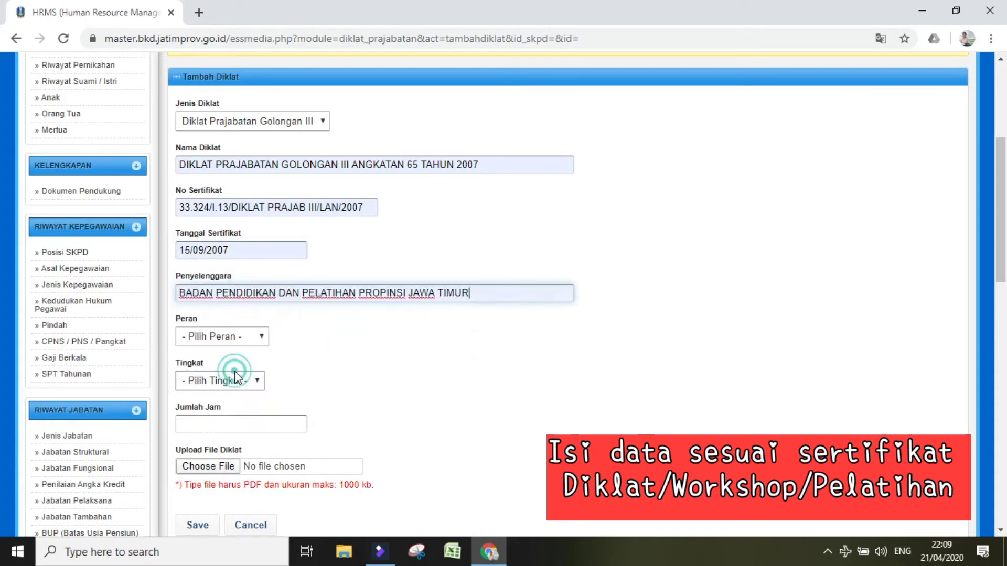
left_click(522, 388)
Step: Set Peran to 3 - Peserta, Tingkat to 1 - Tidak Ada, and Jumlah Jam to 138
left_click(240, 336)
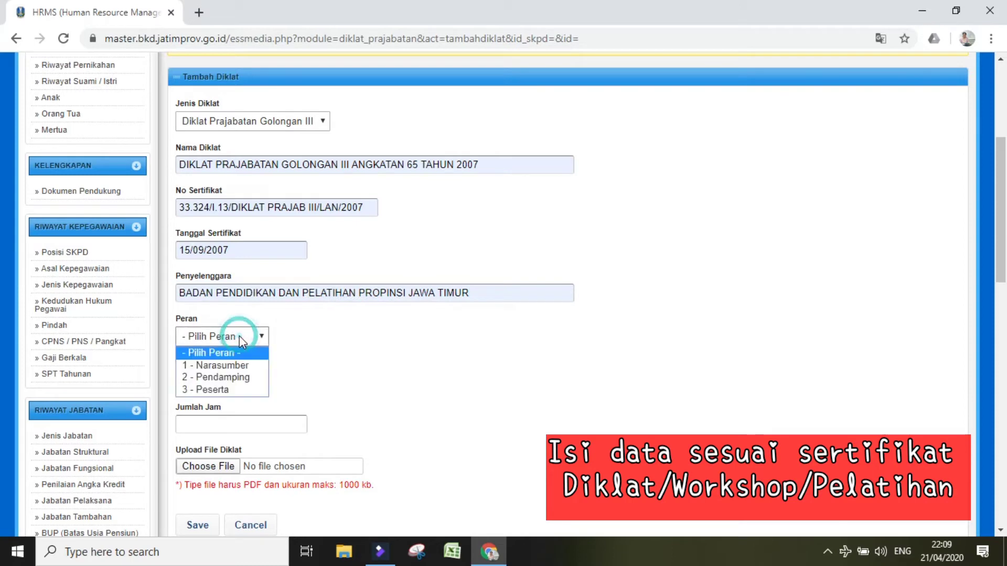
left_click(238, 389)
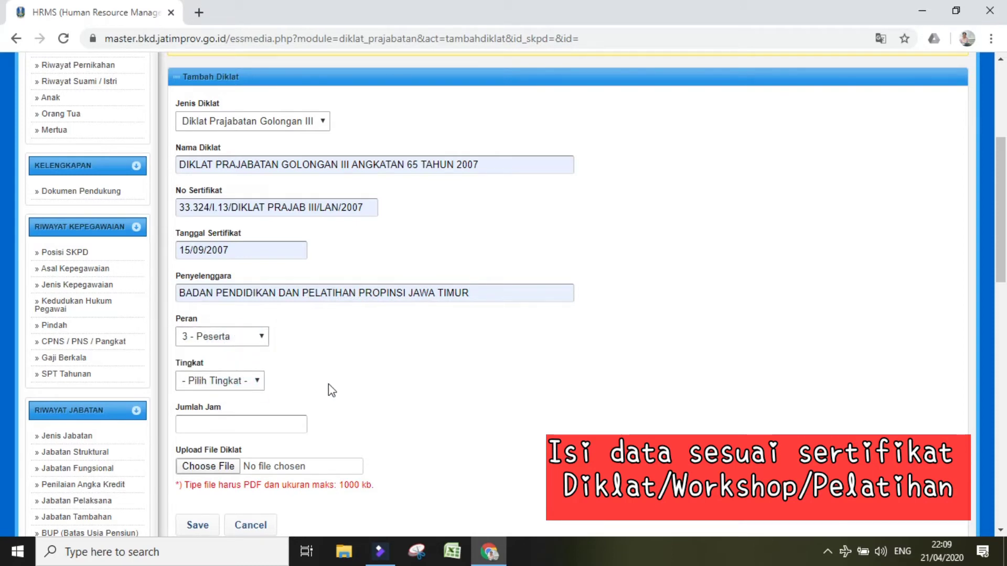
left_click(257, 382)
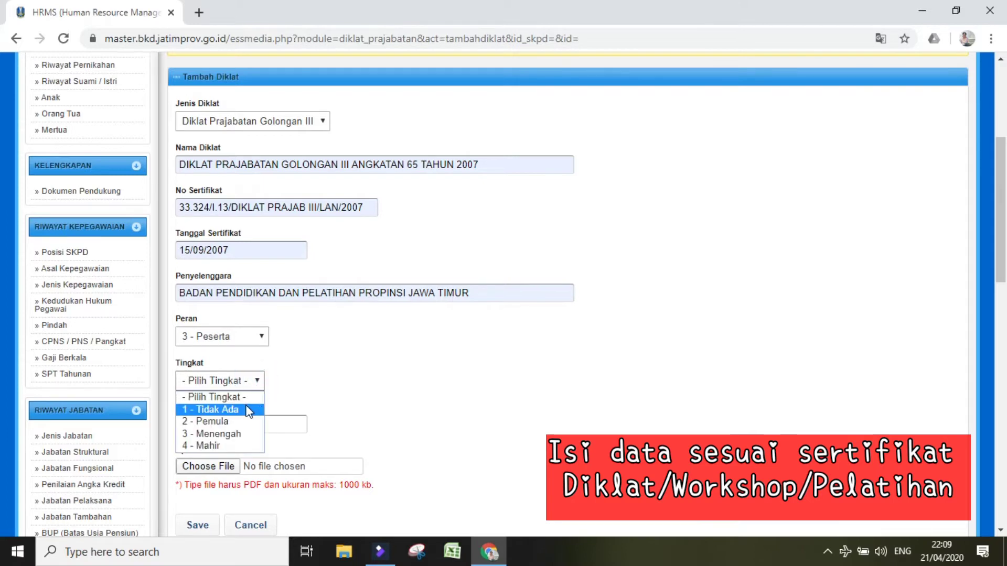
left_click(245, 406)
left_click(327, 397)
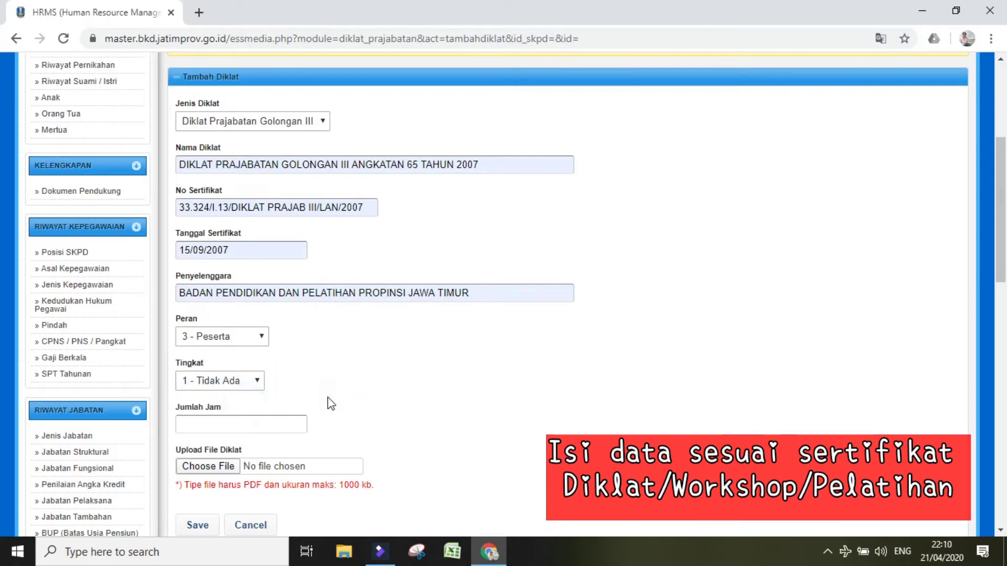
left_click(282, 422)
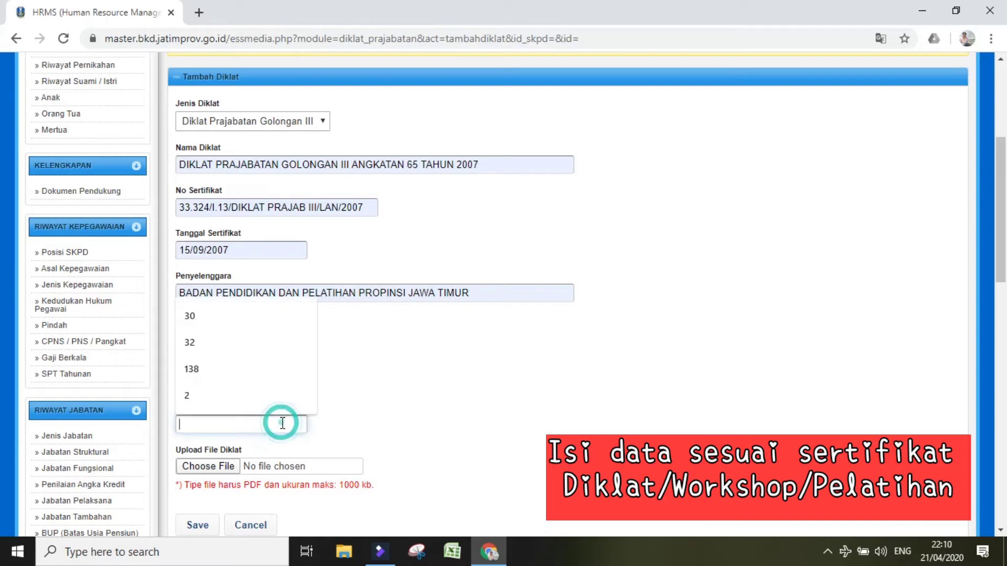
left_click(279, 374)
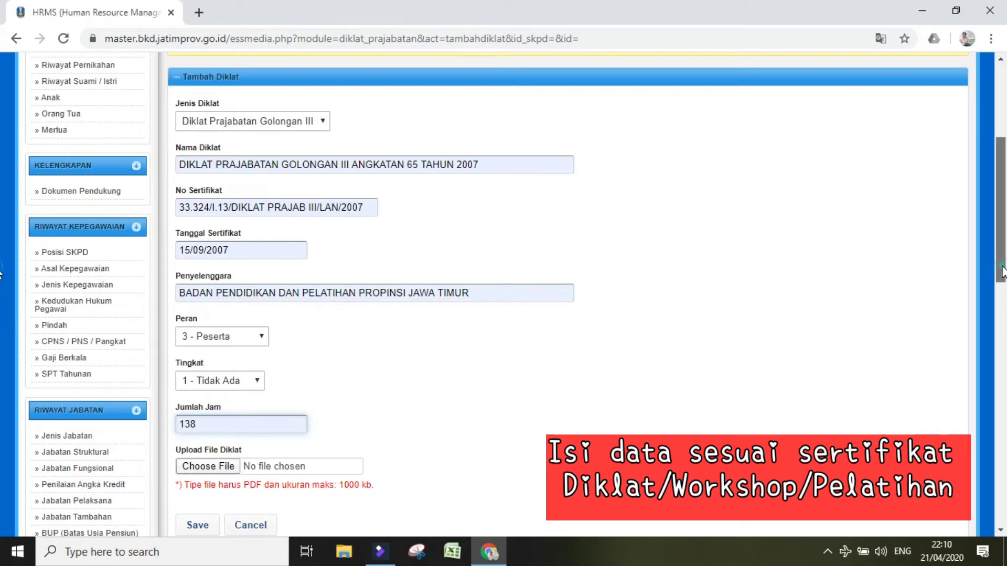
Step: Check the PDF-only, 1000 kb upload note and open the certificate file picker
scroll(1001, 310, "down", 3)
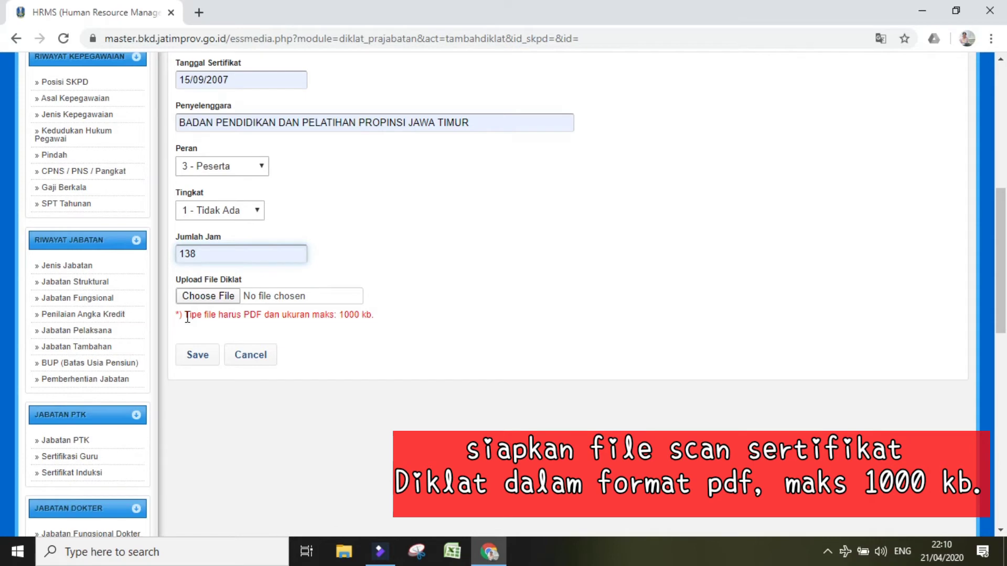
left_click_drag(187, 317, 376, 331)
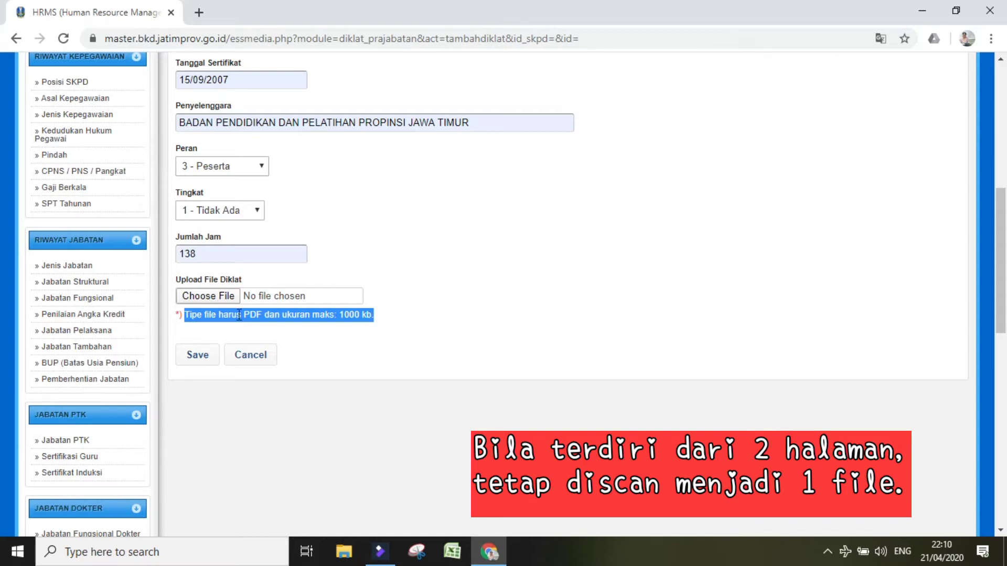
left_click(231, 298)
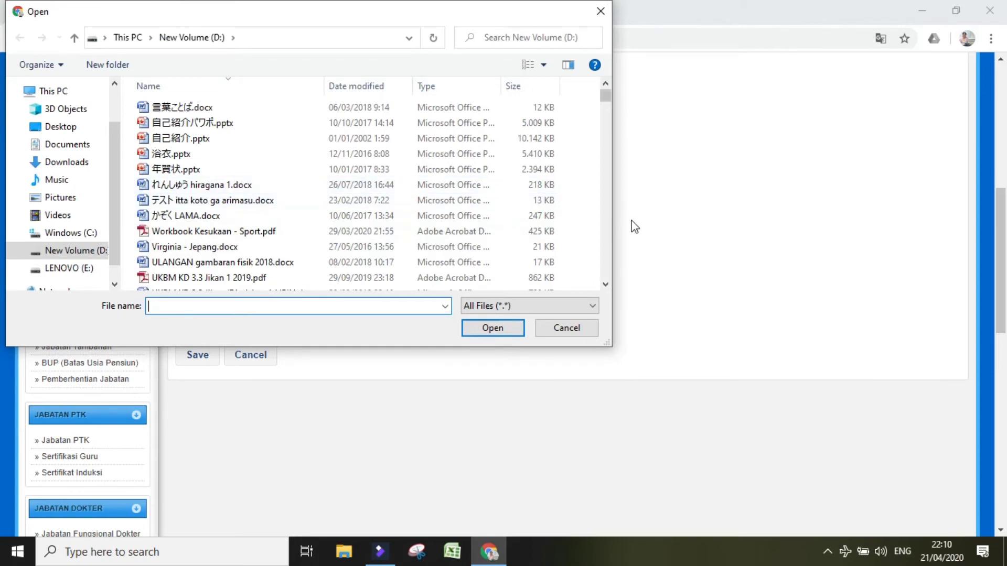
Step: Attach UKBM Jepang KD 3.3 Jikan 2019.pdf as the certificate file
left_click(603, 231)
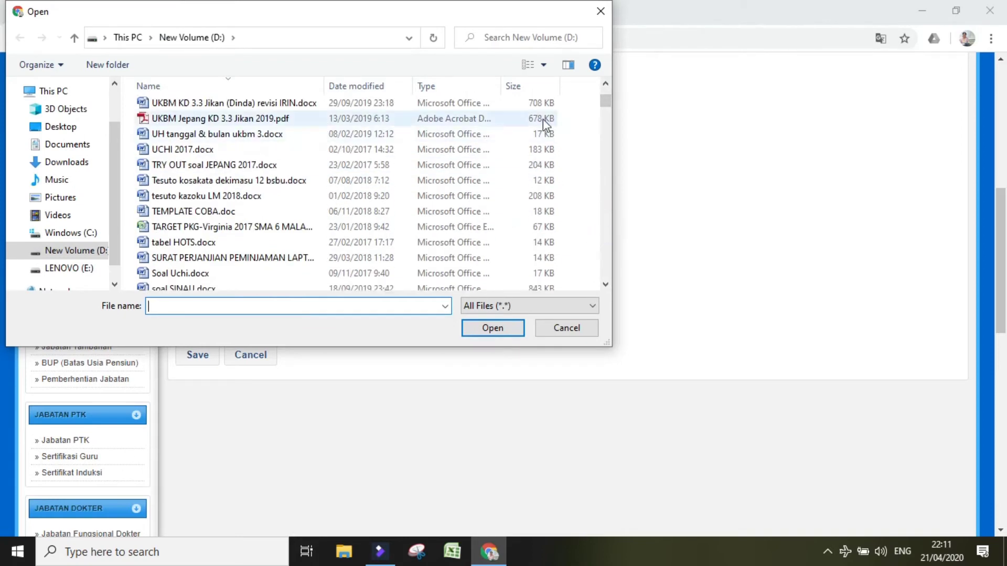
left_click(494, 122)
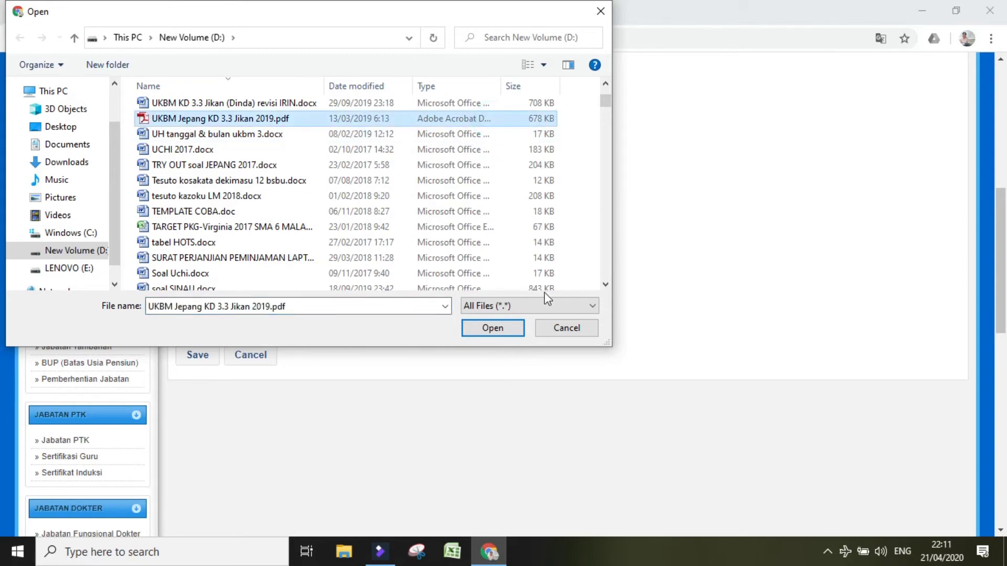
left_click(493, 328)
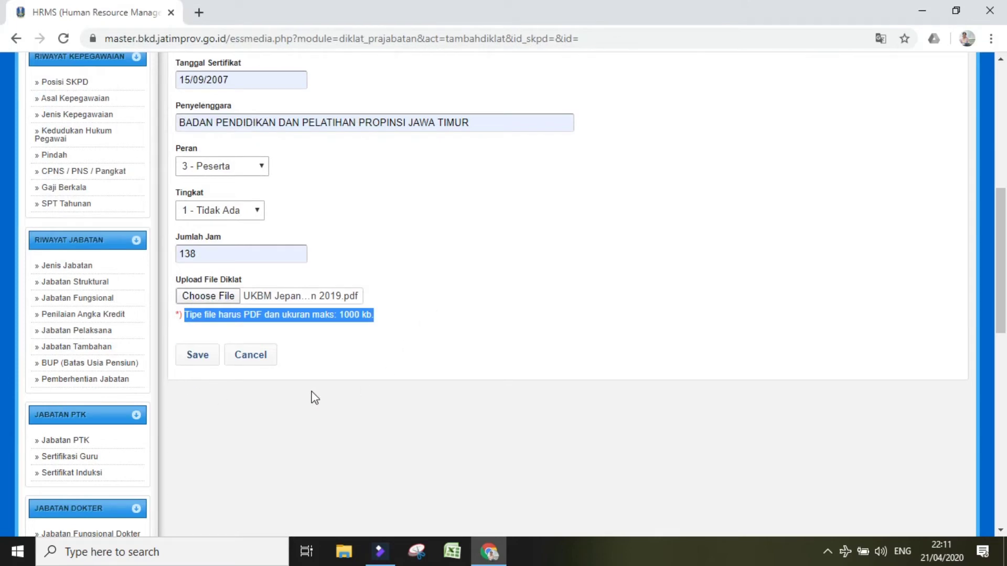
Step: Cancel the form and scroll down the empty Diklat Prajabatan list
left_click(263, 363)
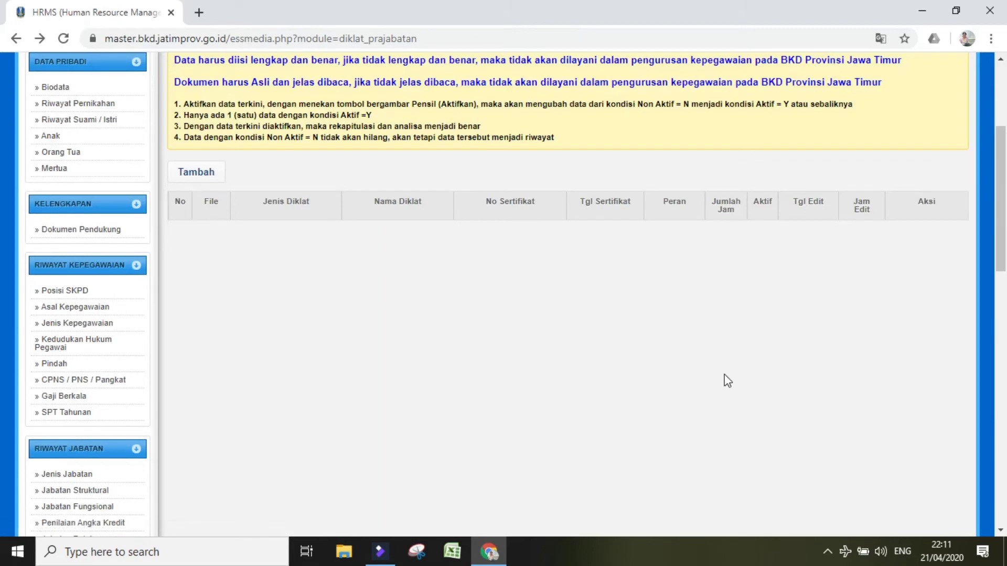
scroll(2, 392, "down", 8)
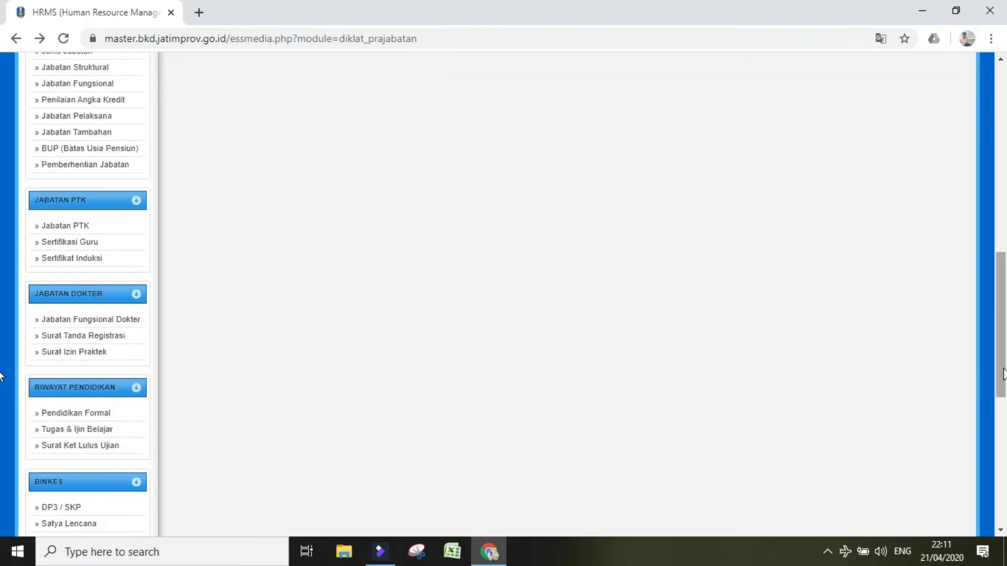
scroll(2, 388, "down", 7)
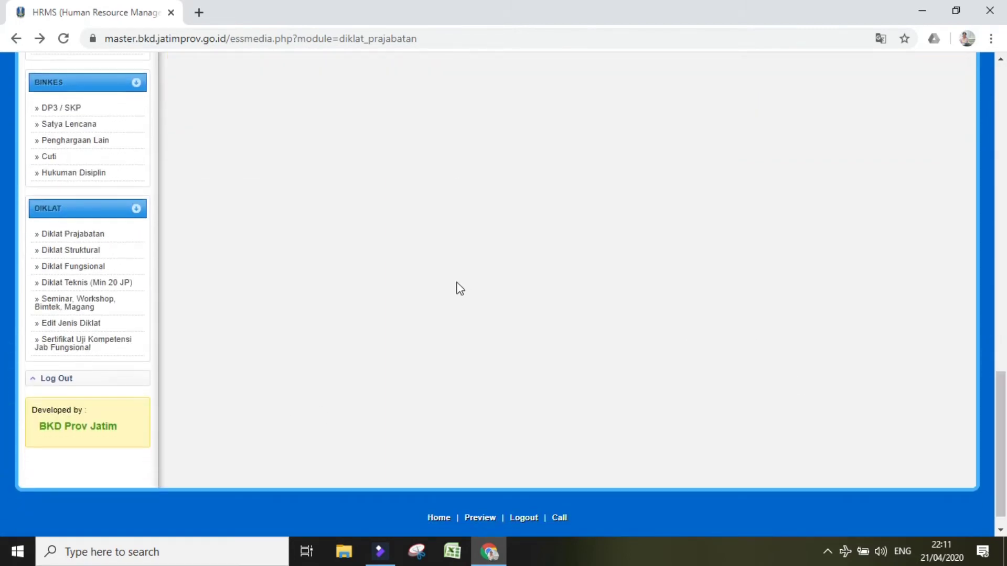
Step: Open the Diklat Fungsional history and start a new entry
left_click(79, 267)
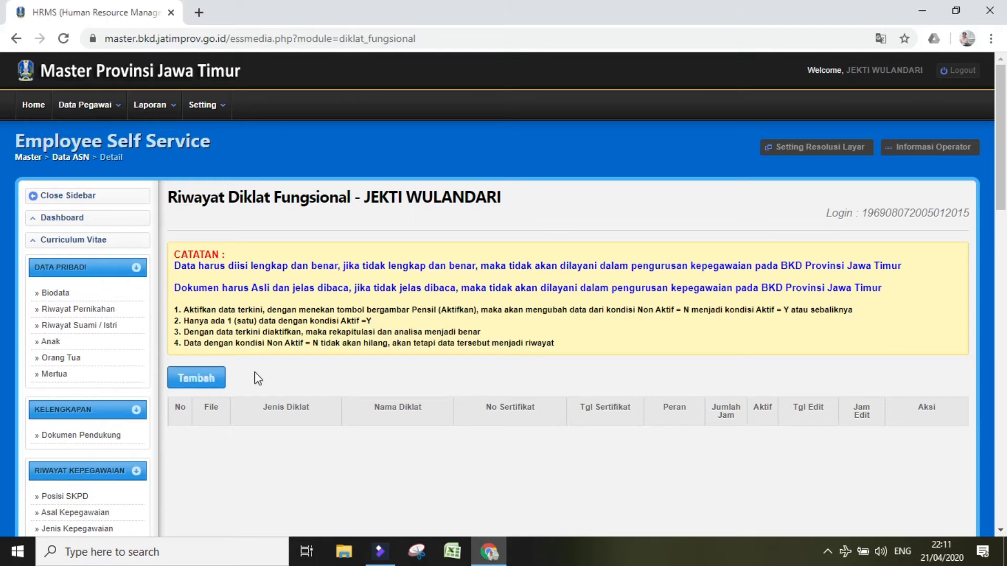
left_click(189, 379)
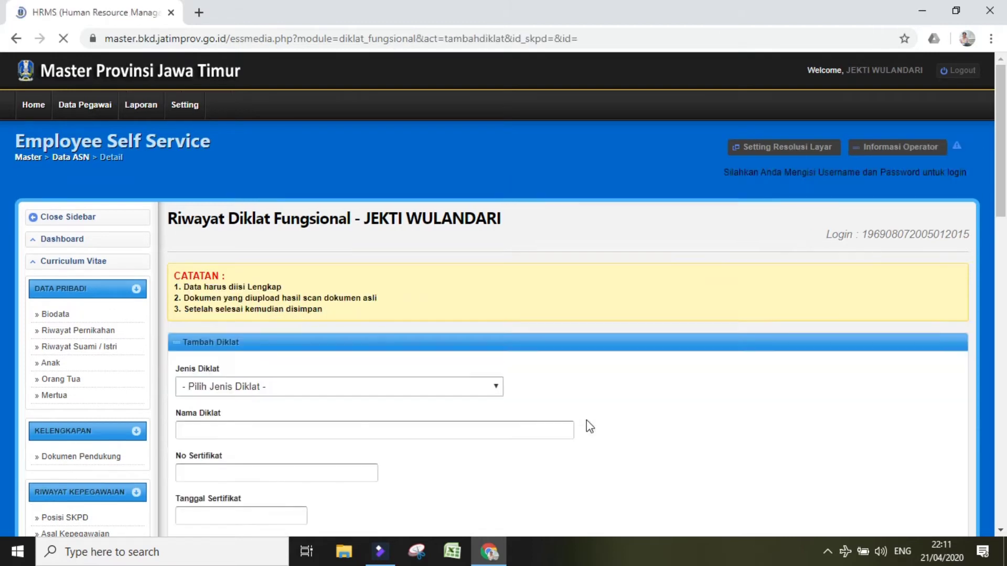
scroll(2, 218, "down", 1)
scroll(2, 218, "down", 3)
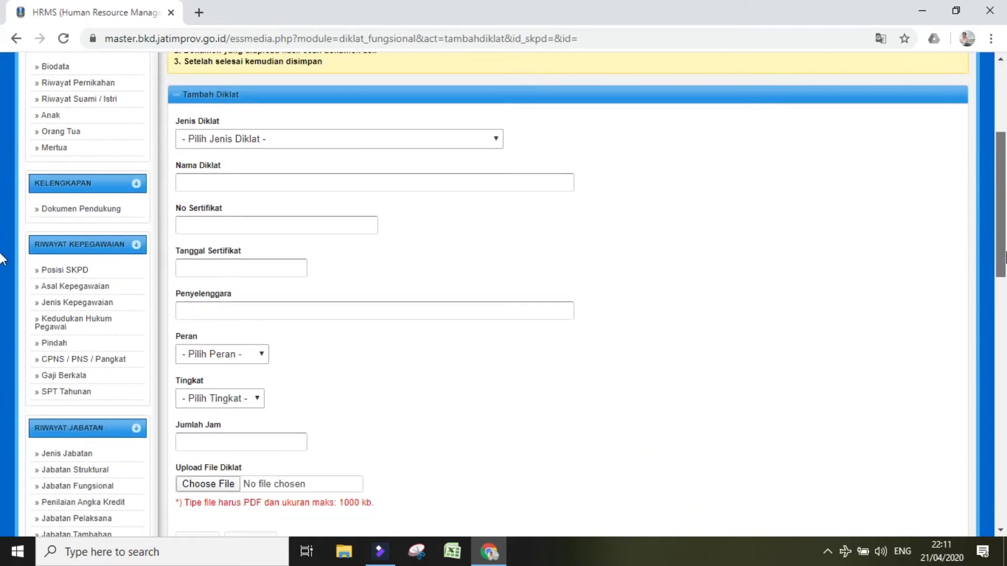
scroll(1, 226, "down", 1)
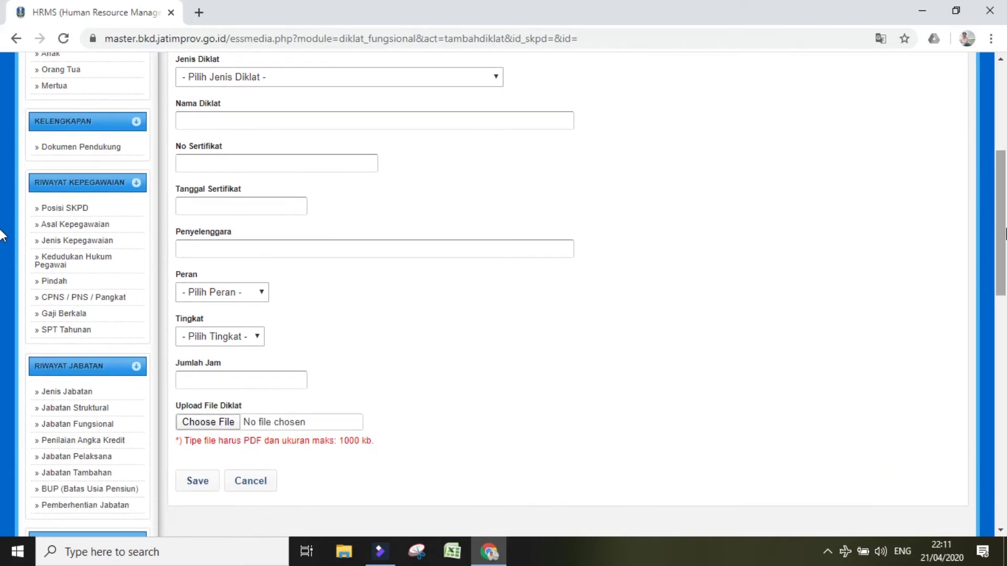
left_click(496, 78)
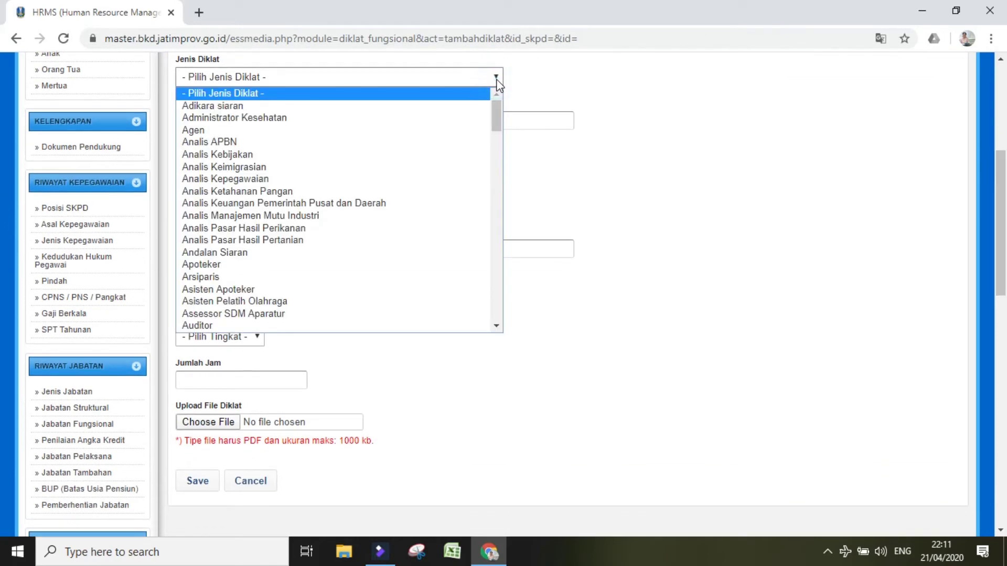
left_click(501, 199)
left_click(501, 199)
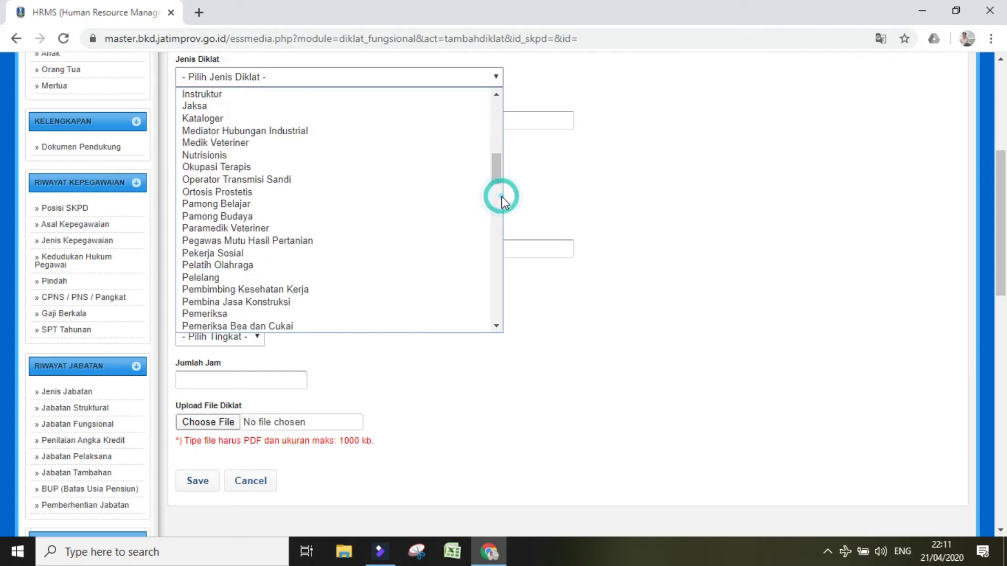
left_click(499, 131)
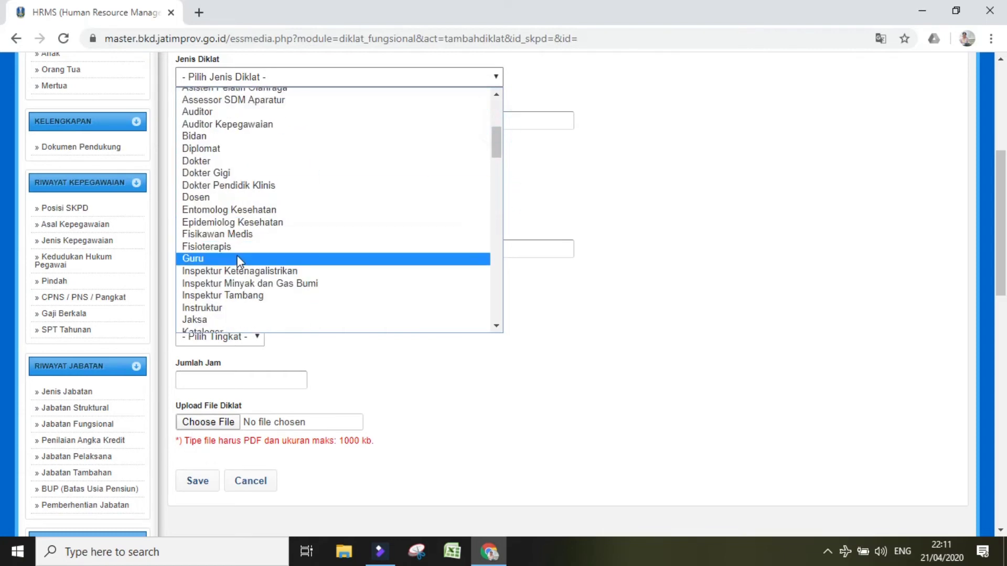
left_click(237, 258)
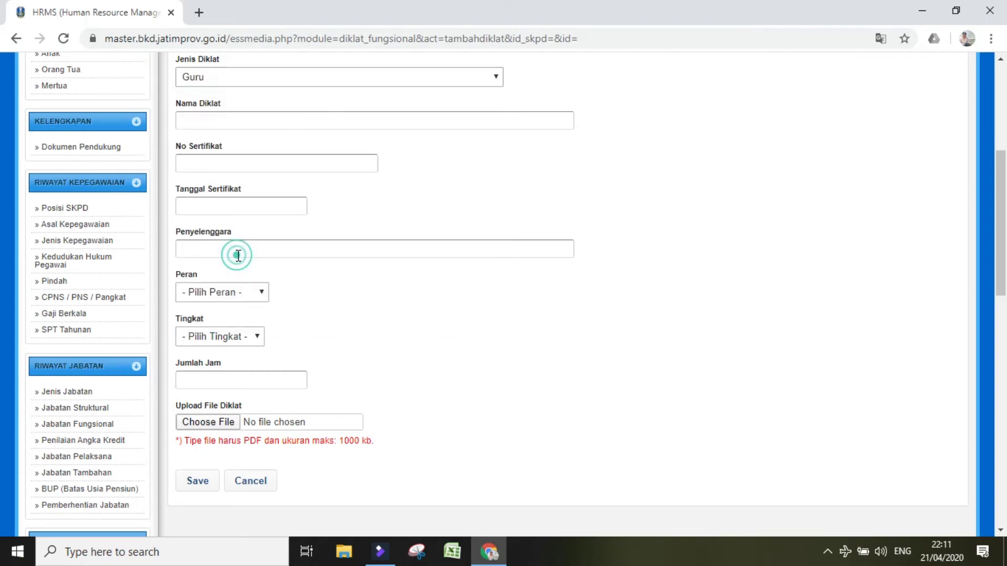
left_click(245, 120)
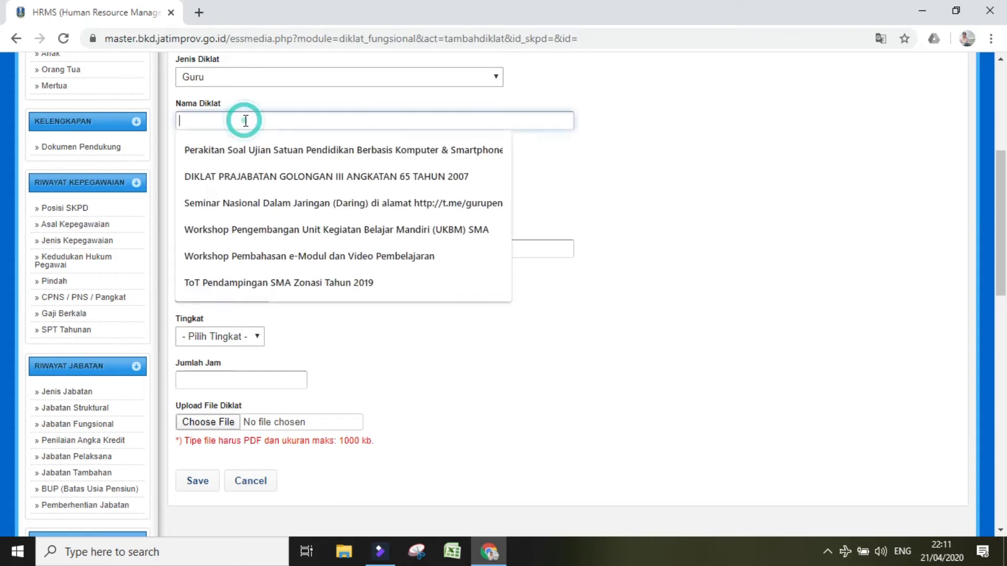
left_click(236, 157)
left_click(322, 167)
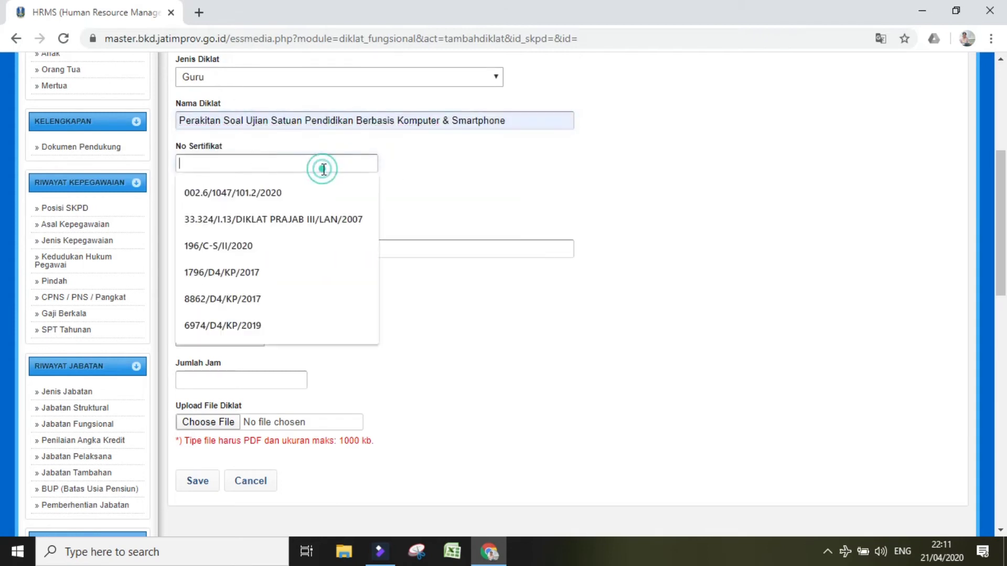
left_click(281, 196)
Step: Set date 14/02/2020 and organiser Direktorat Pembinaan SMA - Kemdikbud RI
left_click(257, 204)
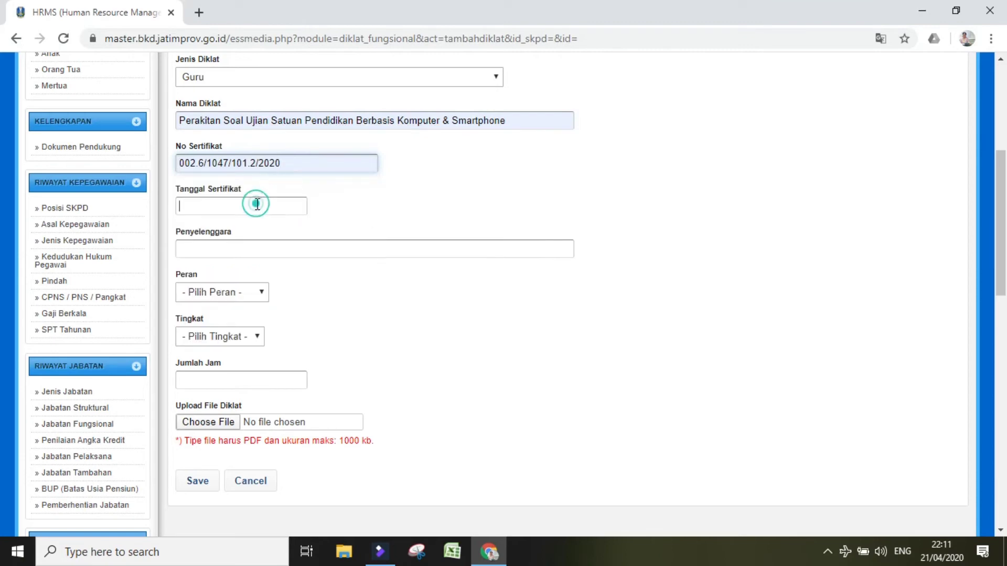
left_click(238, 234)
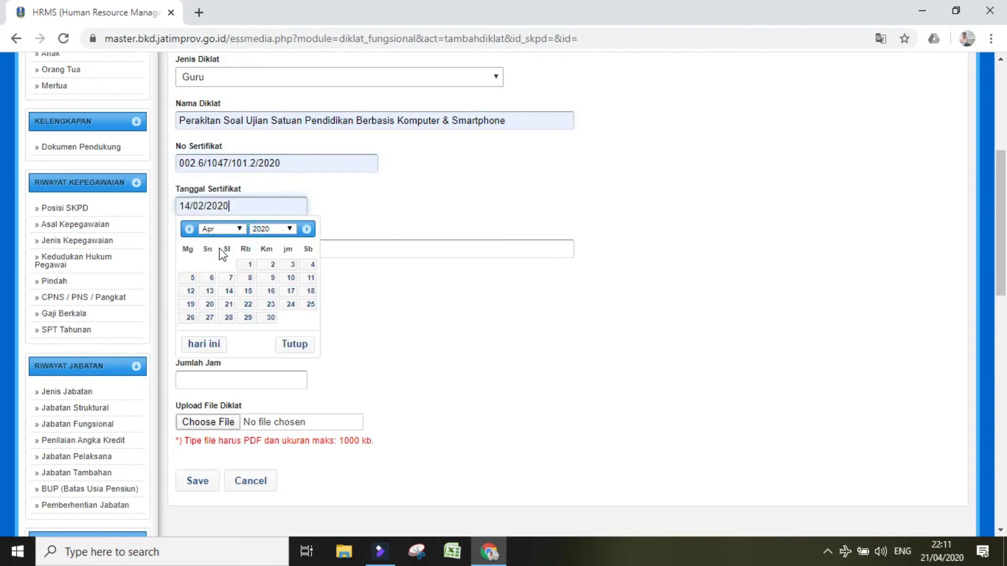
left_click(477, 290)
left_click(333, 247)
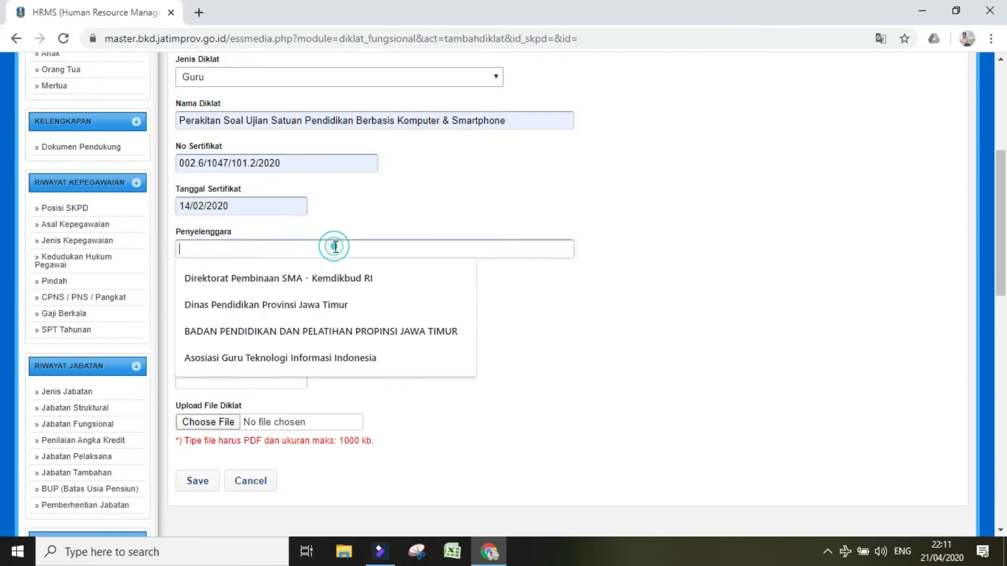
left_click(312, 276)
Step: Set role Peserta, level 1 - Tidak Ada, 30 hours, then open the certificate file picker
left_click(239, 290)
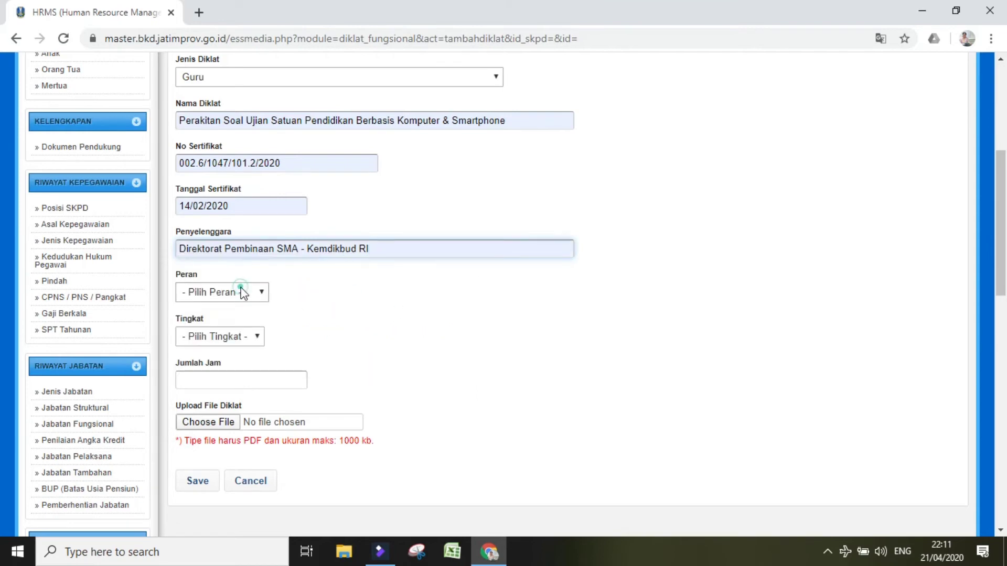
left_click(235, 338)
left_click(229, 363)
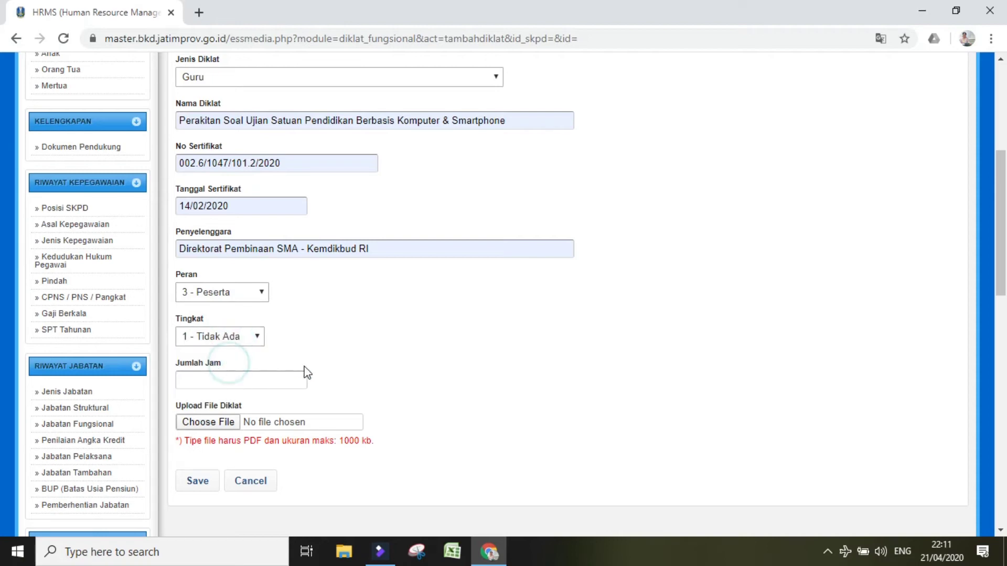
left_click(271, 380)
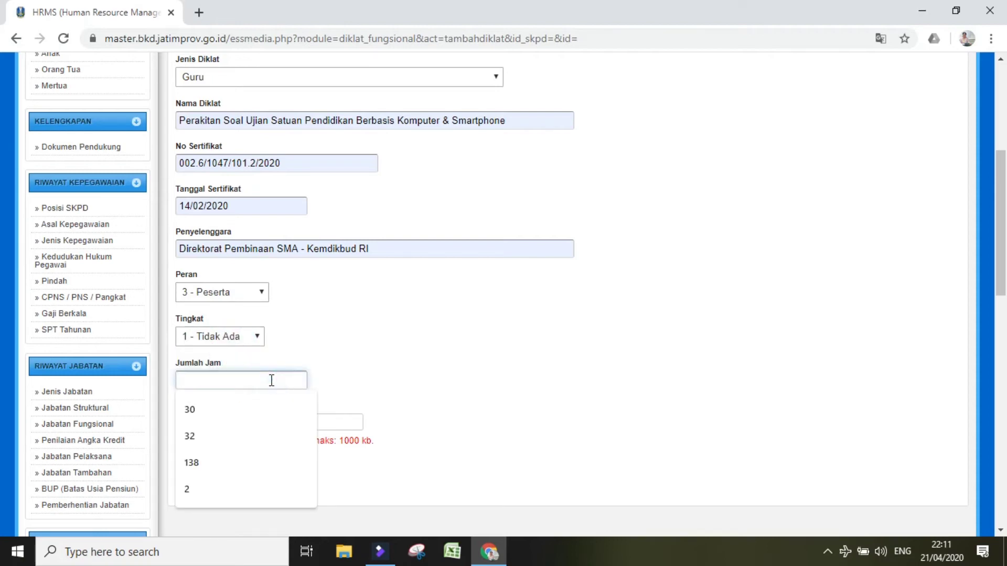
left_click(247, 412)
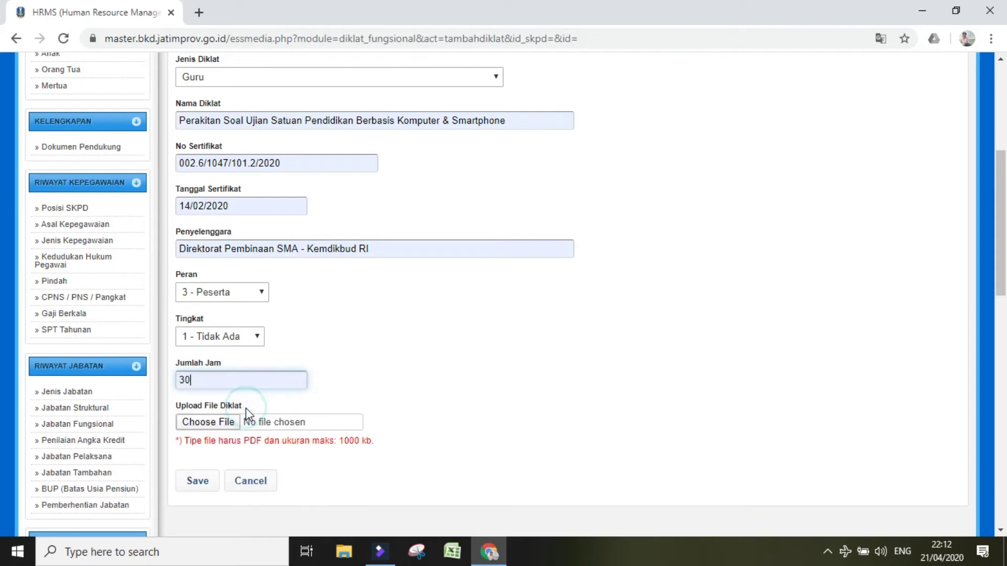
left_click(215, 422)
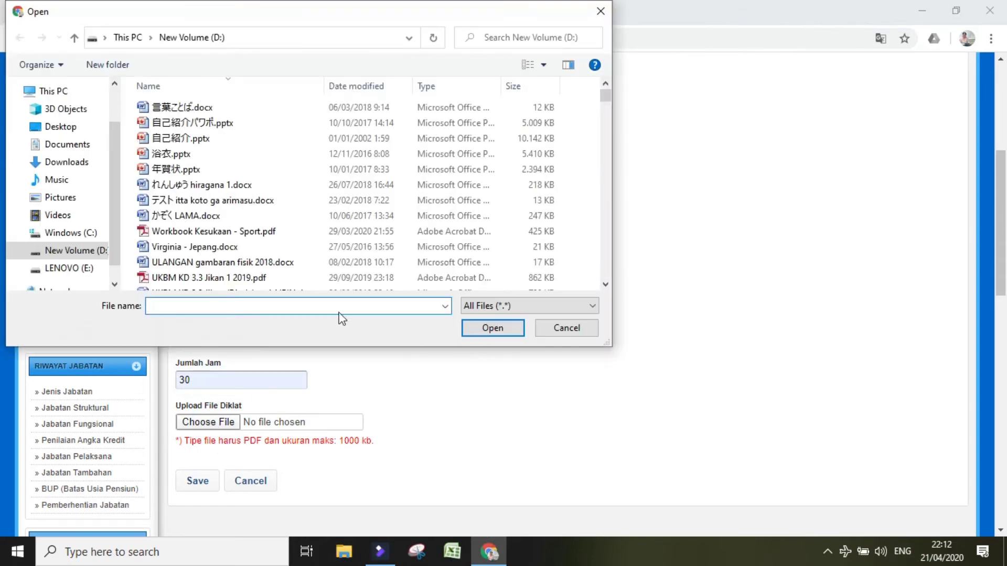
Step: Attach Workbook Kesukaan - Sport.pdf as the certificate and scroll down the form
left_click(360, 233)
left_click(471, 330)
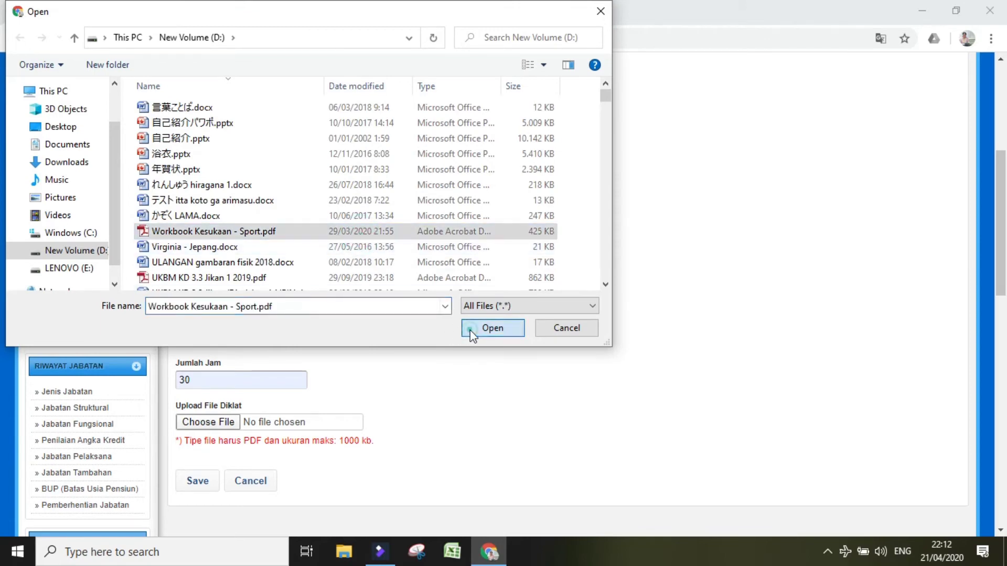
left_click(195, 481)
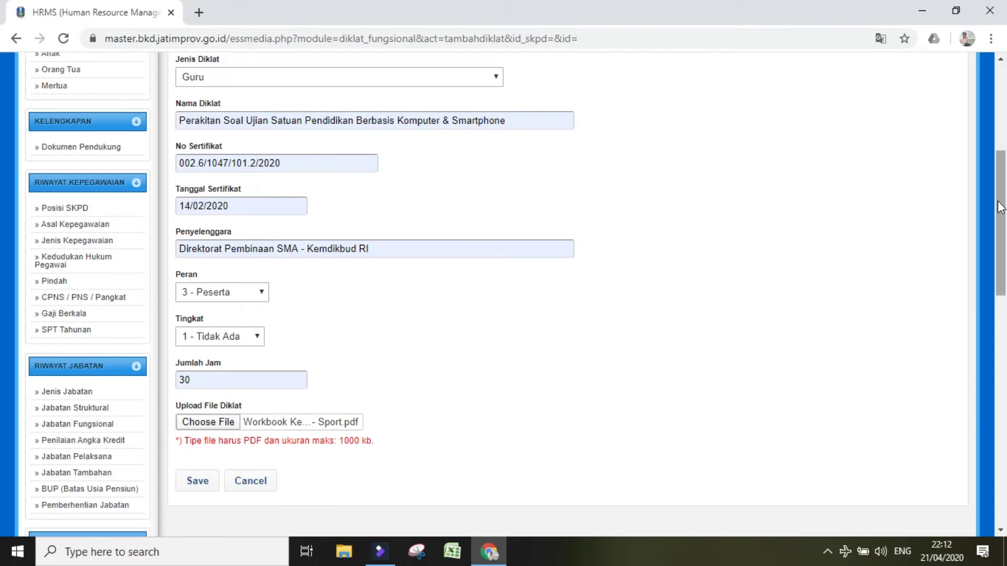
left_click_drag(999, 208, 1001, 412)
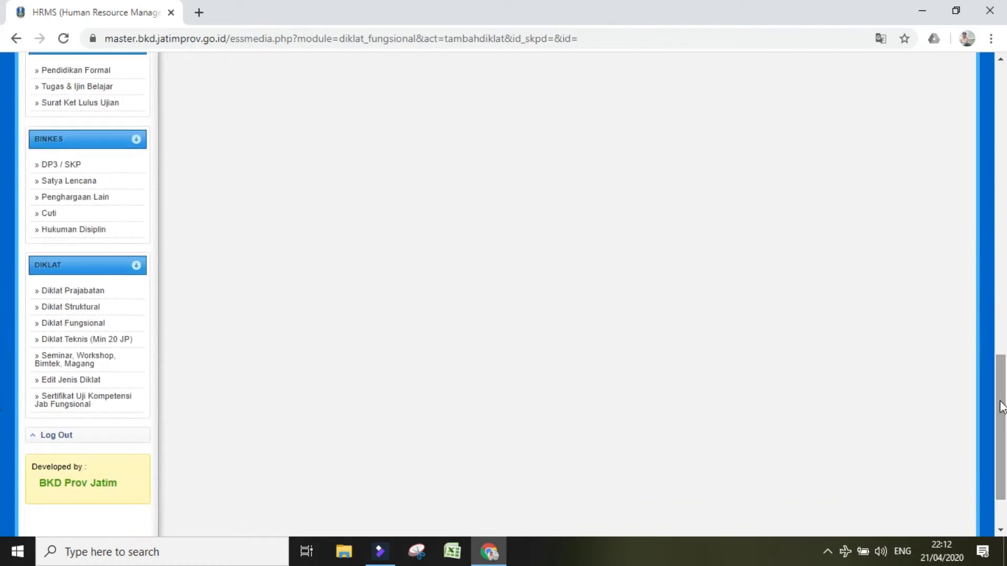
Step: Go to Diklat Teknis (Min 20 JP) and review its three technical training records with attached PDFs
left_click(129, 344)
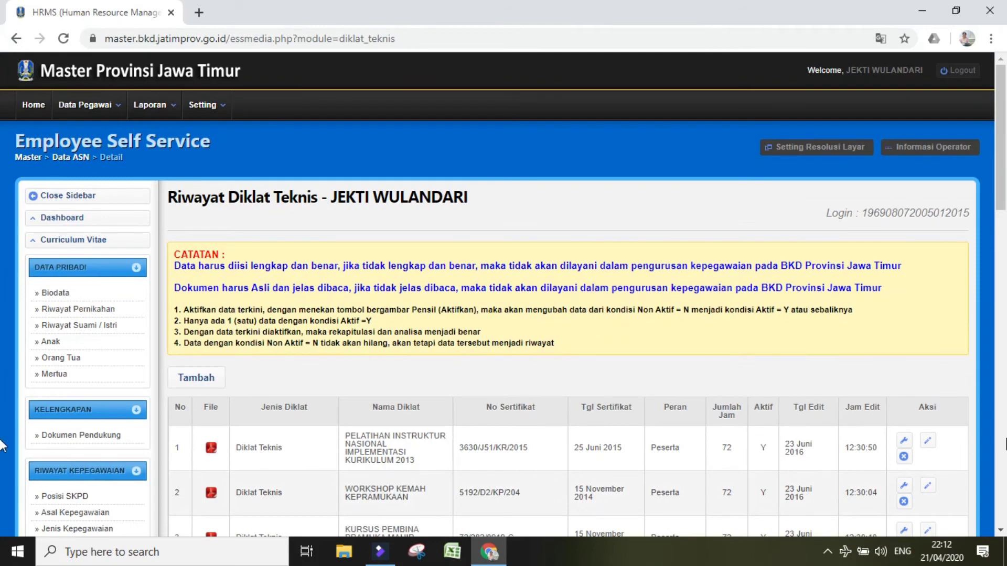
scroll(3, 443, "down", 8)
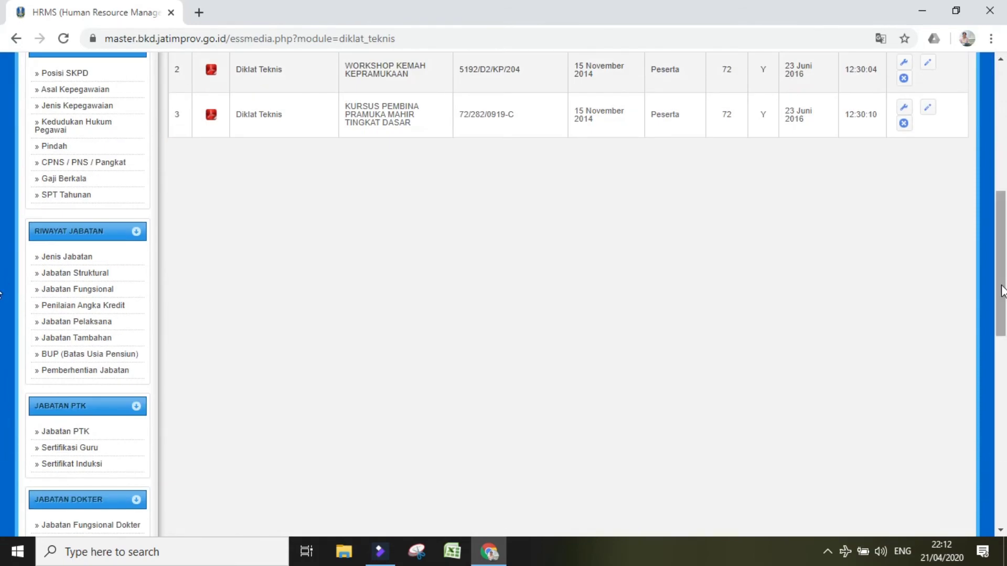
scroll(3, 231, "up", 4)
scroll(520, 247, "up", 1)
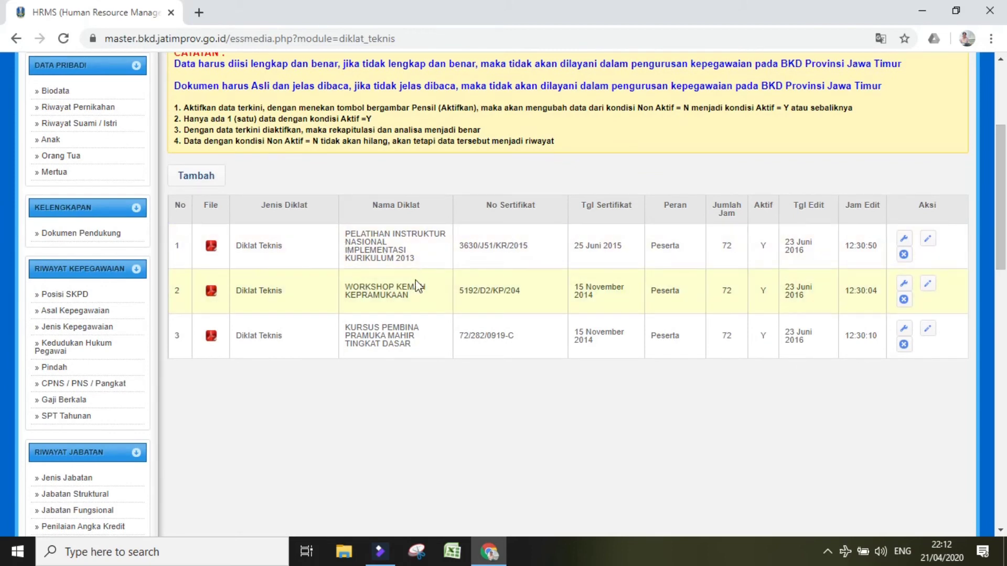
left_click(999, 293)
left_click_drag(1000, 288, 1004, 467)
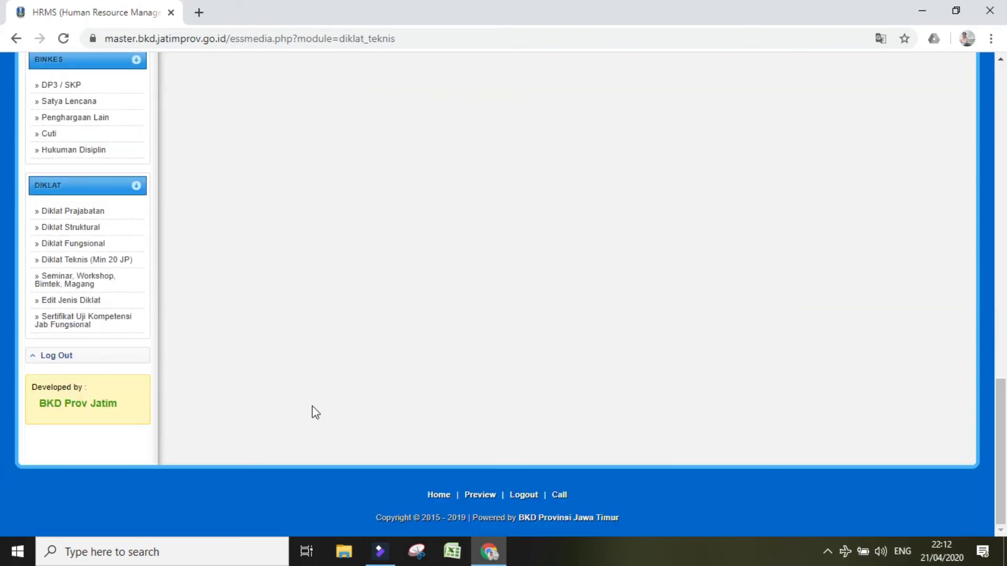
Step: Start a new Seminar, Workshop, Bimtek, Magang record and browse the Jenis Diklat types and empty form fields
left_click(100, 283)
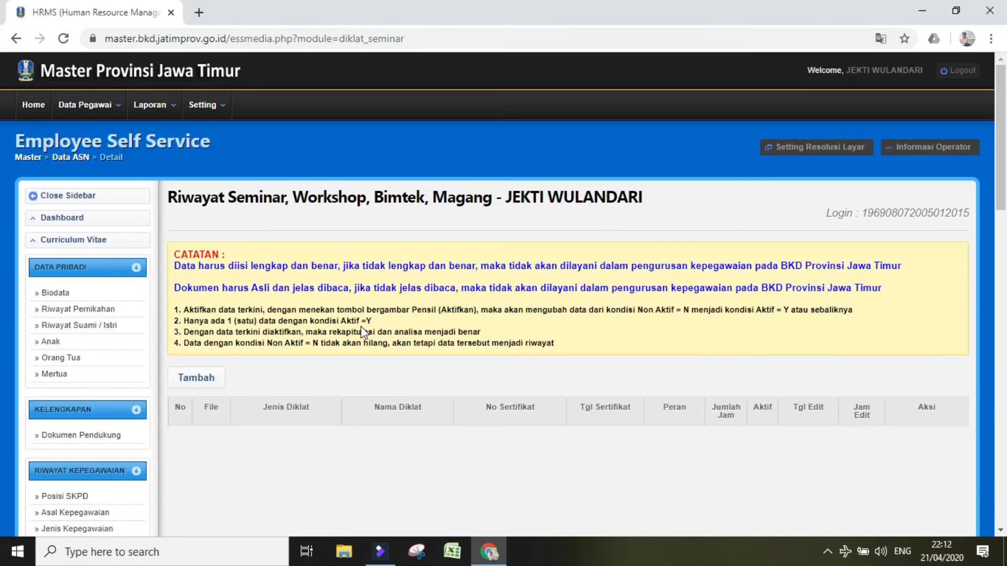
left_click(197, 376)
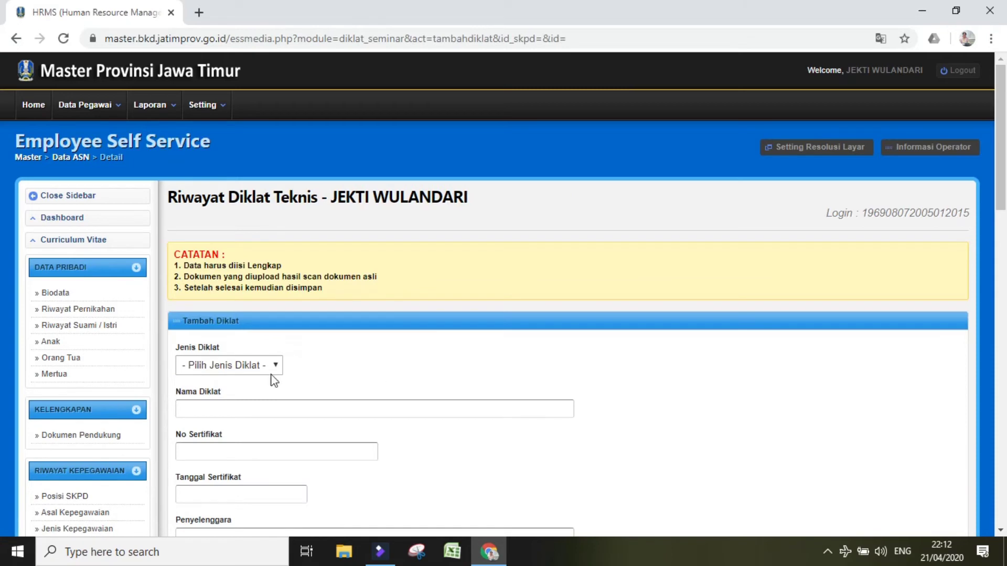
left_click(240, 367)
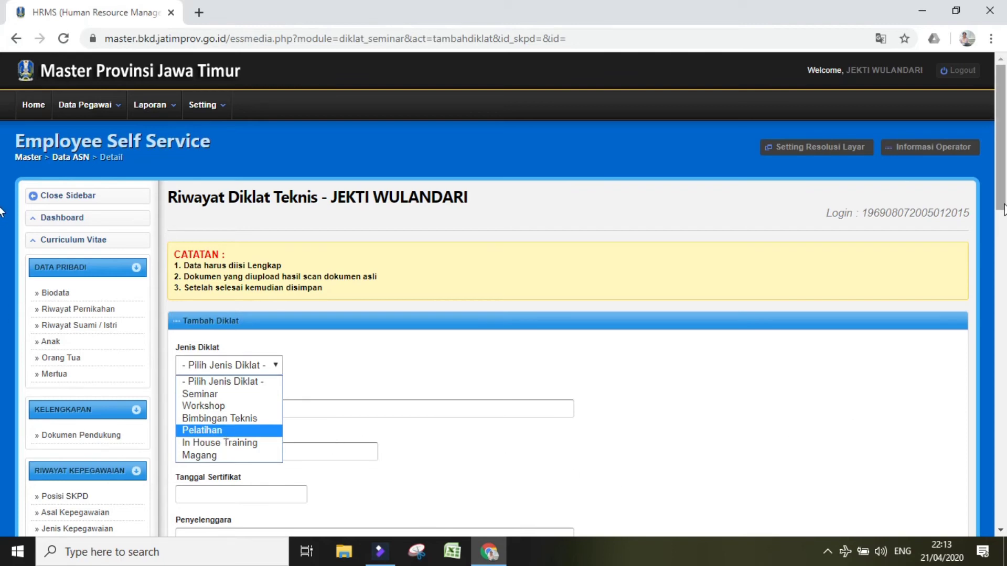
scroll(1, 296, "down", 5)
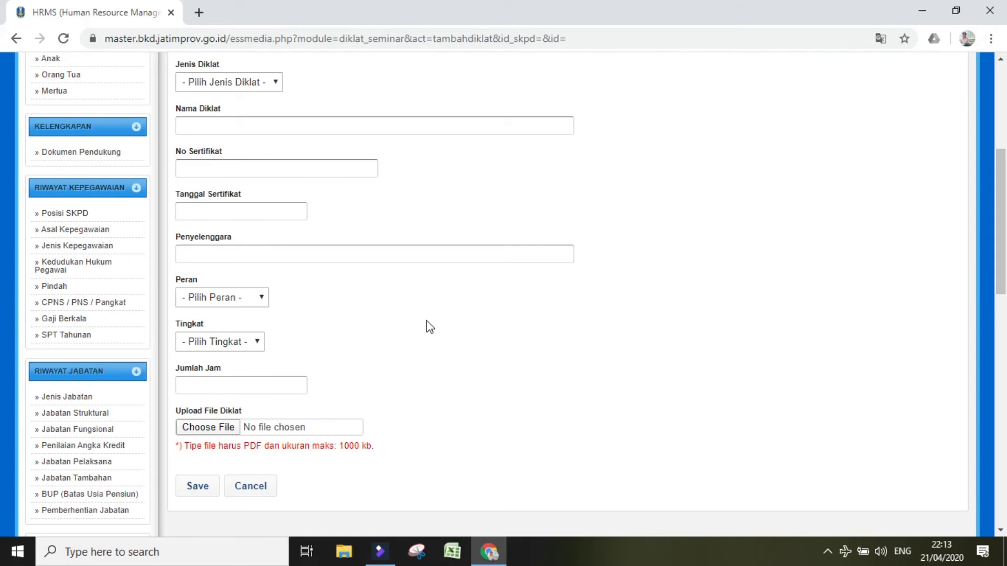
left_click_drag(1003, 257, 1001, 488)
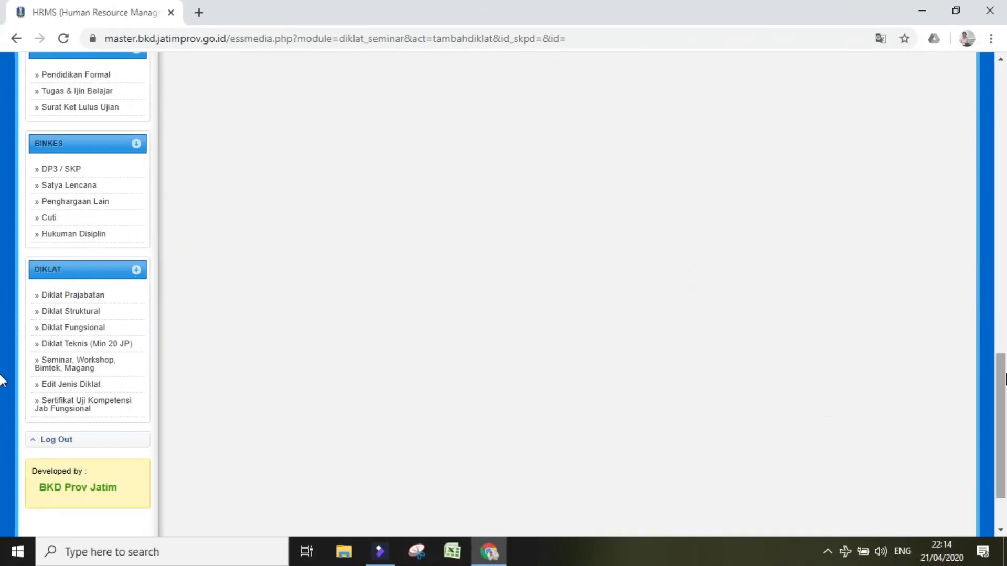
left_click_drag(1003, 391, 1001, 135)
left_click_drag(1004, 195, 1005, 152)
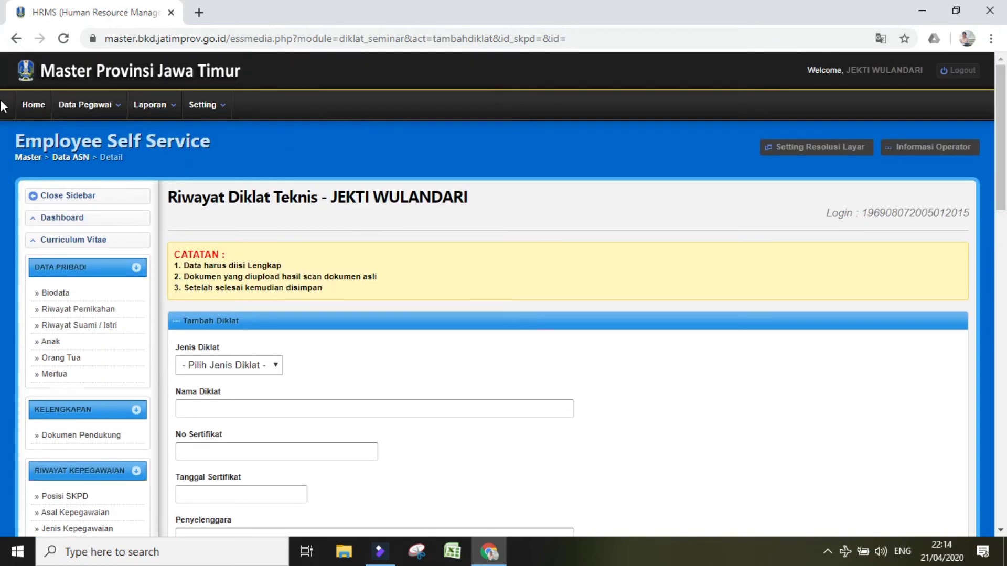
Step: Return to the Personal Area home and show the IP ASN 2020 score of 85 – Tinggi
mouse_move(76, 110)
left_click(30, 105)
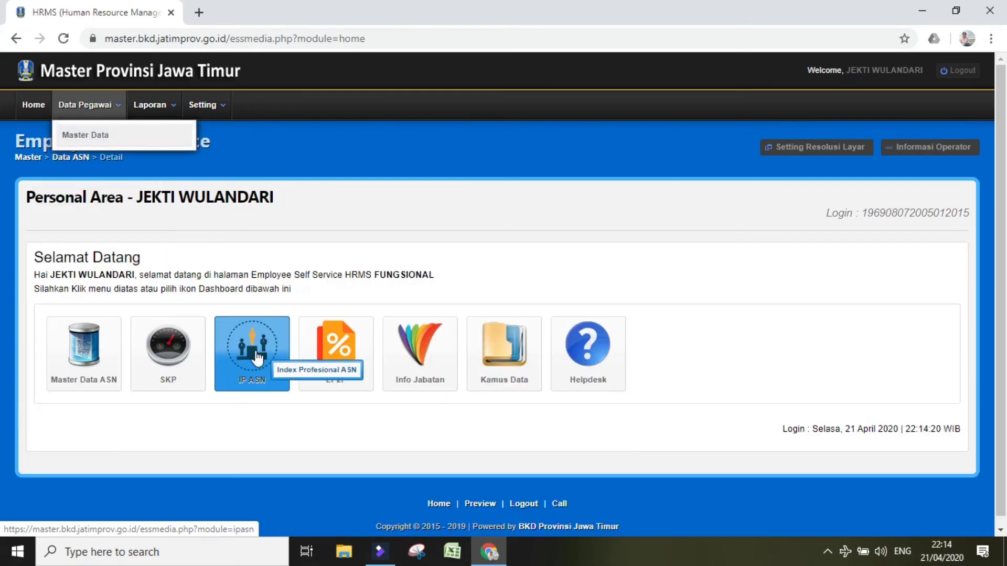
left_click(254, 351)
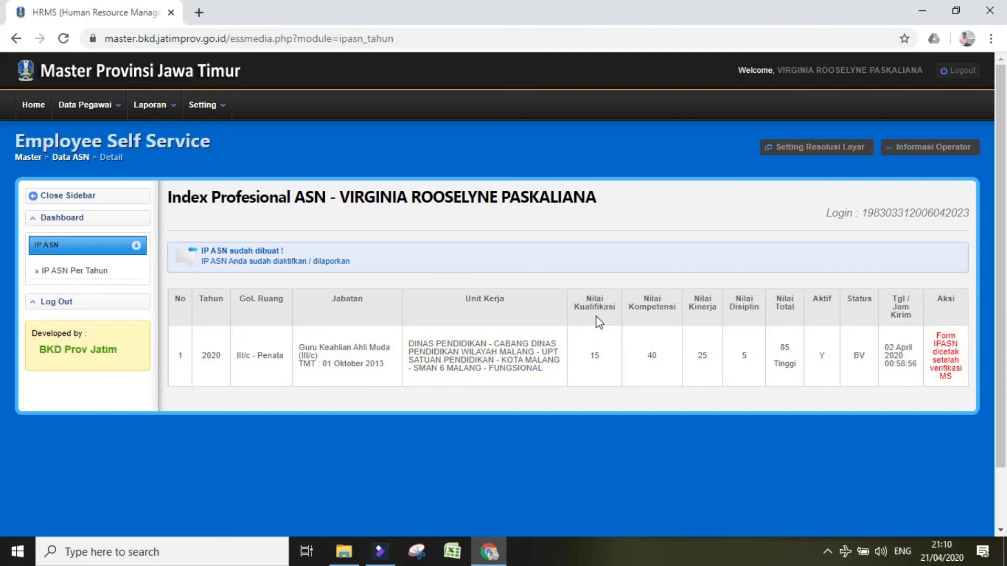
left_click(588, 358)
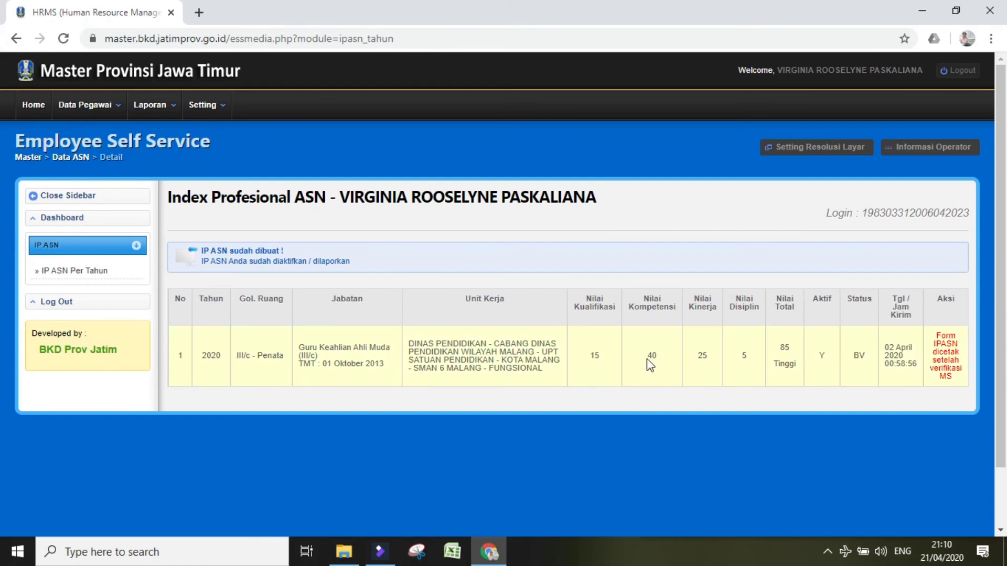
double_click(699, 358)
left_click(743, 360)
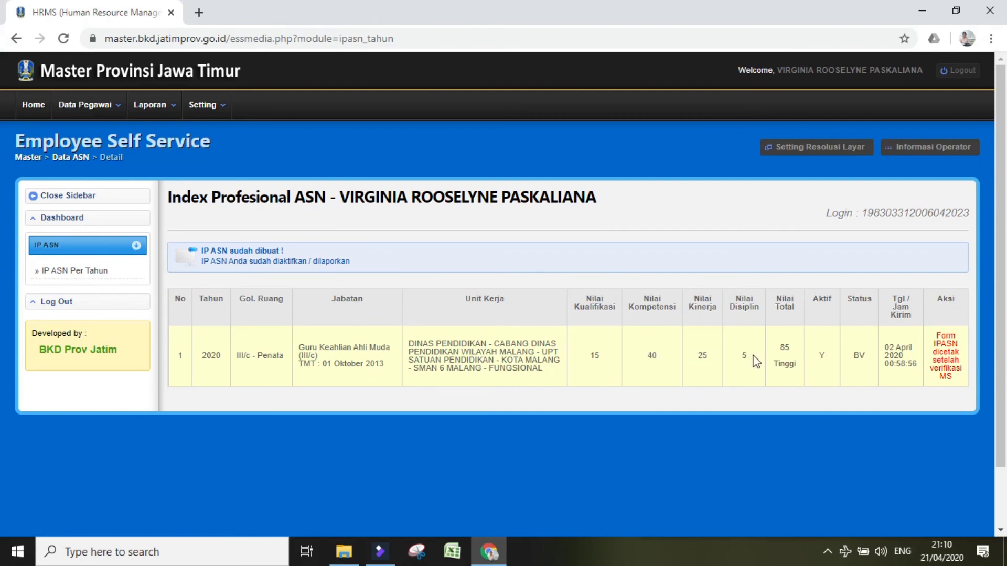